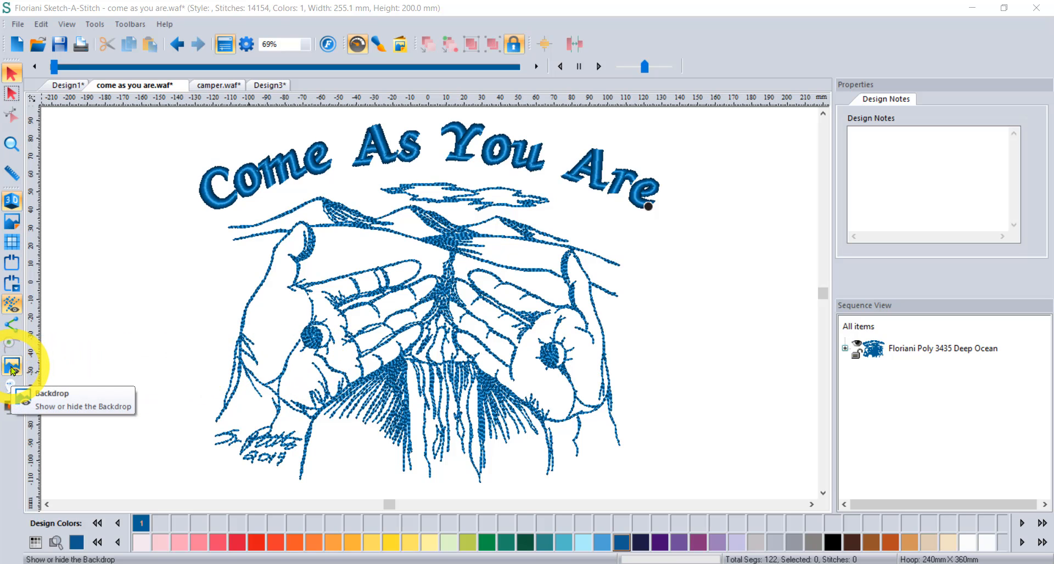
Step: Toggle the backdrop image of the come as you are design to compare the stitching with the original sketch
{"action": "left_click", "coordinate": [12, 368]}
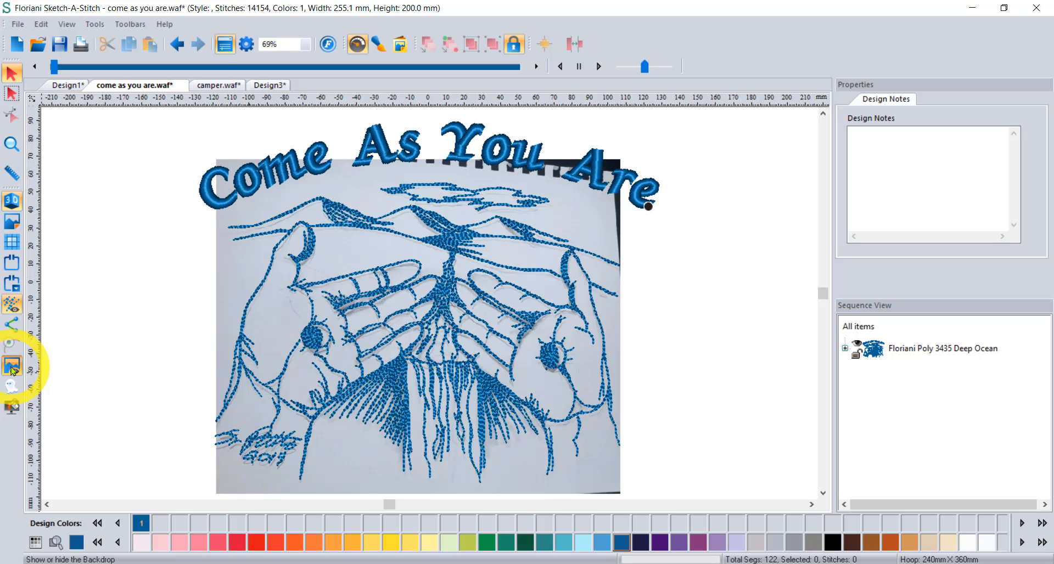
{"action": "left_click", "coordinate": [11, 370]}
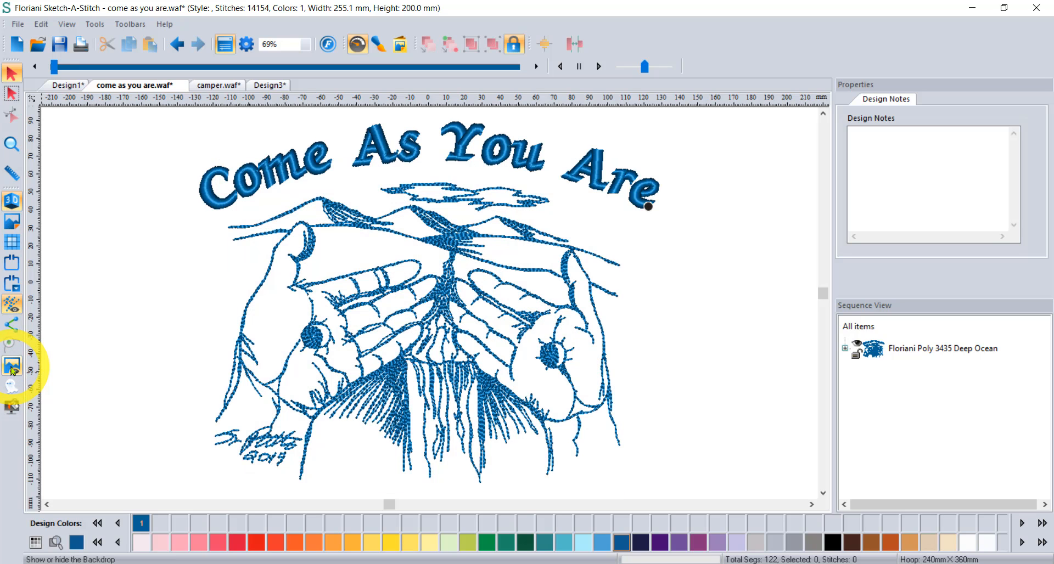
{"action": "left_click", "coordinate": [11, 370]}
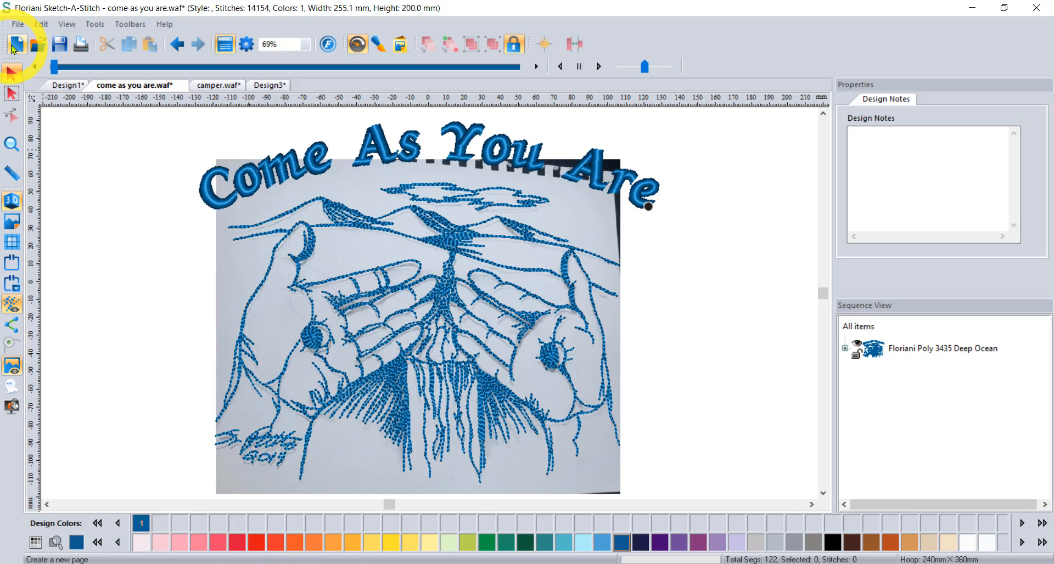
Step: Create a new design page and load Reeses bird.JPG as its backdrop
{"action": "left_click", "coordinate": [14, 45]}
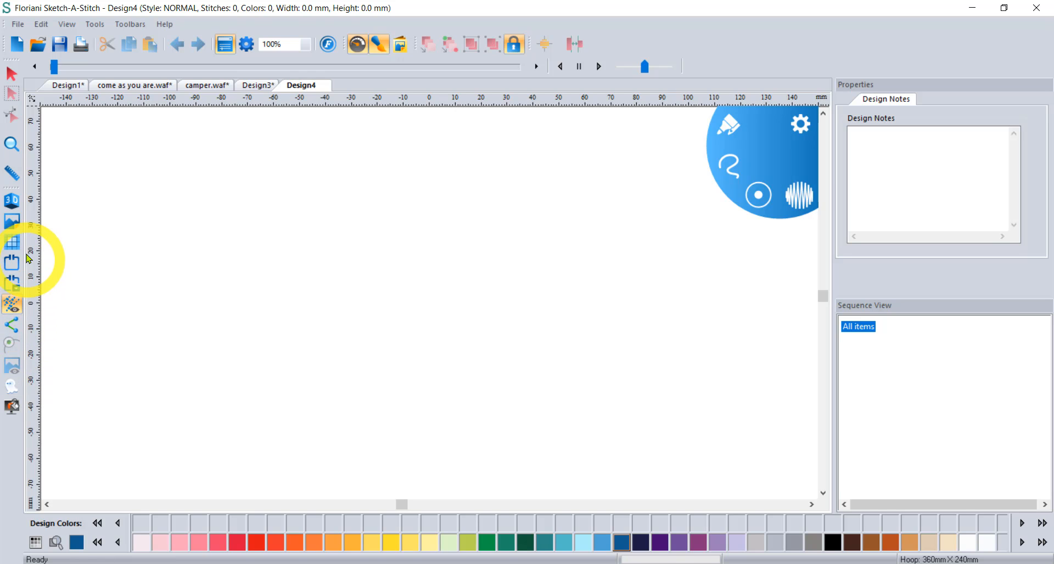
{"action": "left_click", "coordinate": [11, 222]}
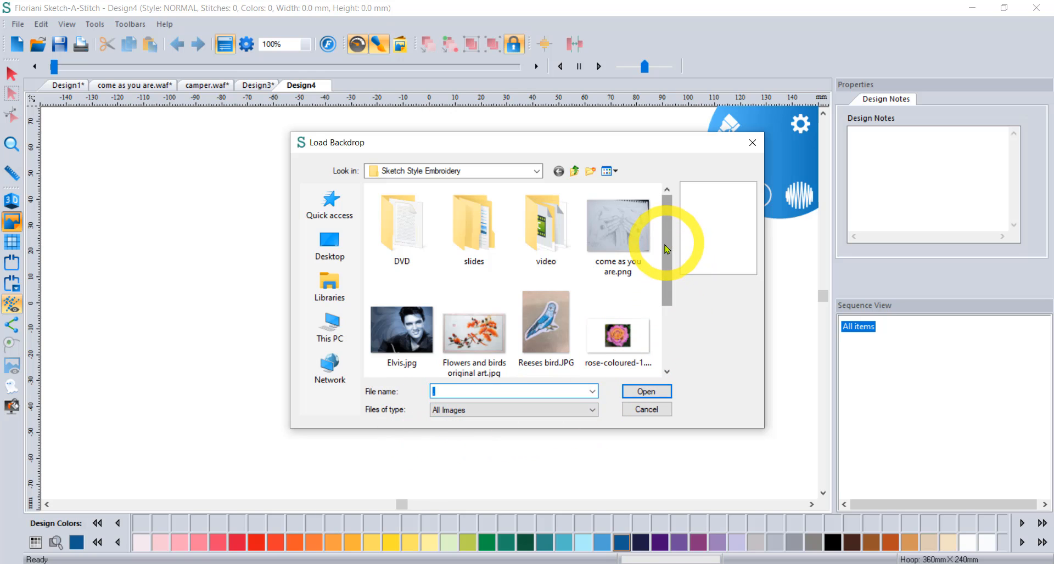
{"action": "left_click", "coordinate": [543, 328]}
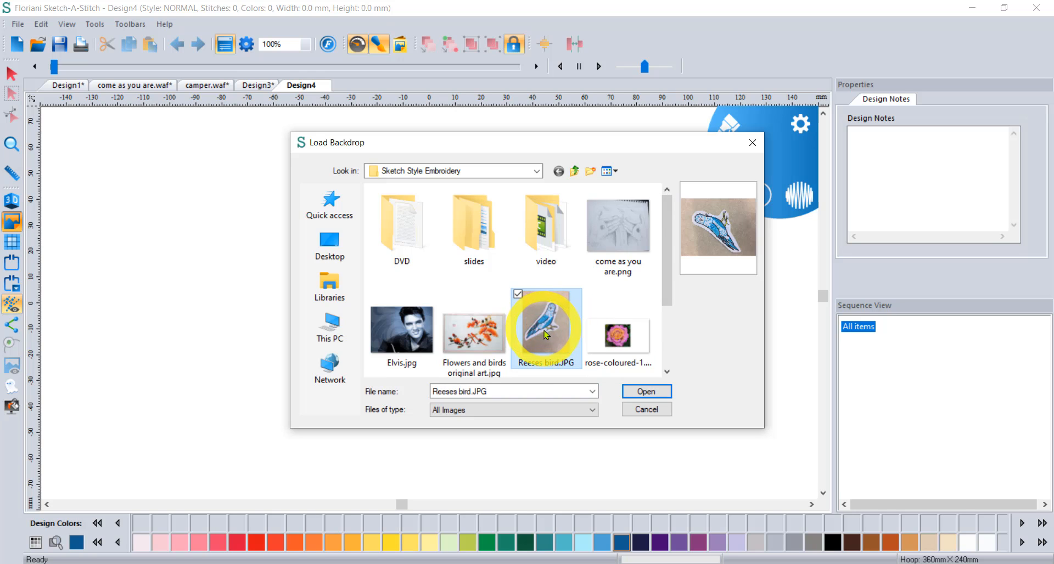
{"action": "left_click", "coordinate": [647, 391]}
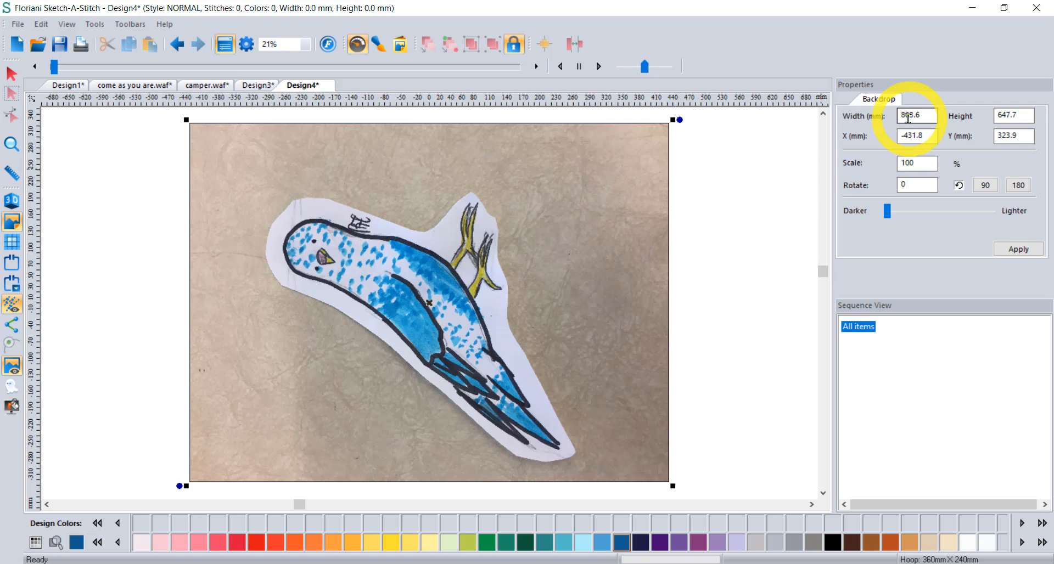
Step: Rotate the bird backdrop in 90-degree increments until the bird stands upright
{"action": "left_click", "coordinate": [985, 185]}
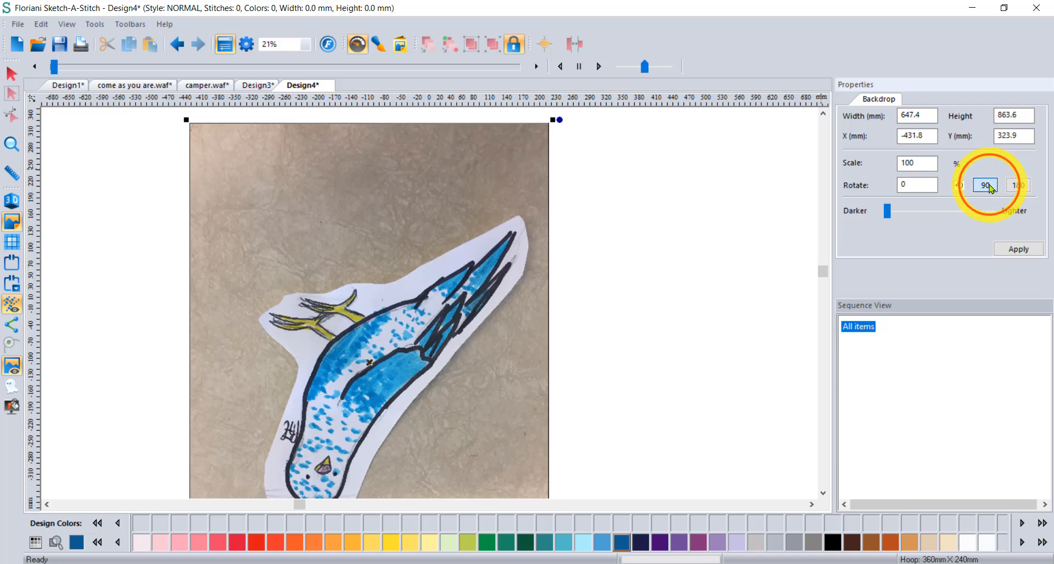
{"action": "left_click", "coordinate": [985, 185]}
{"action": "left_click", "coordinate": [986, 185]}
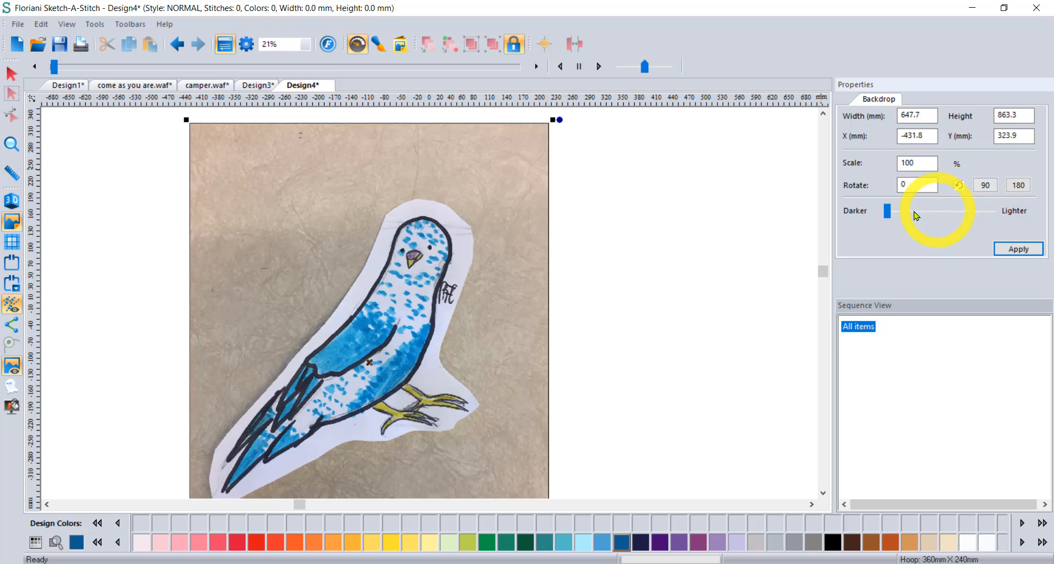
Step: Try a much lighter bird backdrop and return it to nearly its darkest level
{"action": "left_click_drag", "start_coordinate": [887, 213], "coordinate": [948, 214]}
{"action": "left_click", "coordinate": [1016, 248]}
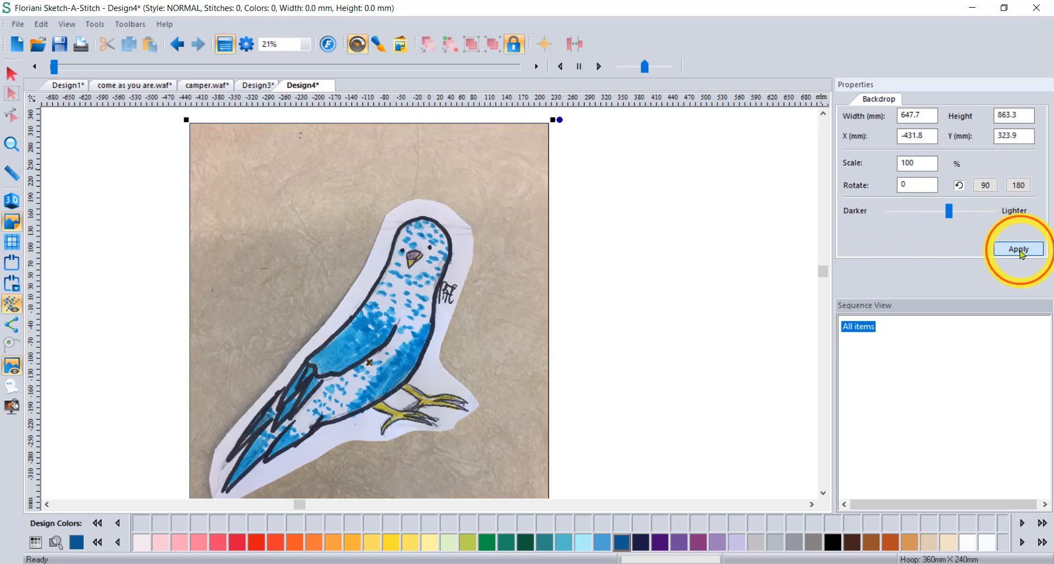
{"action": "left_click", "coordinate": [950, 212]}
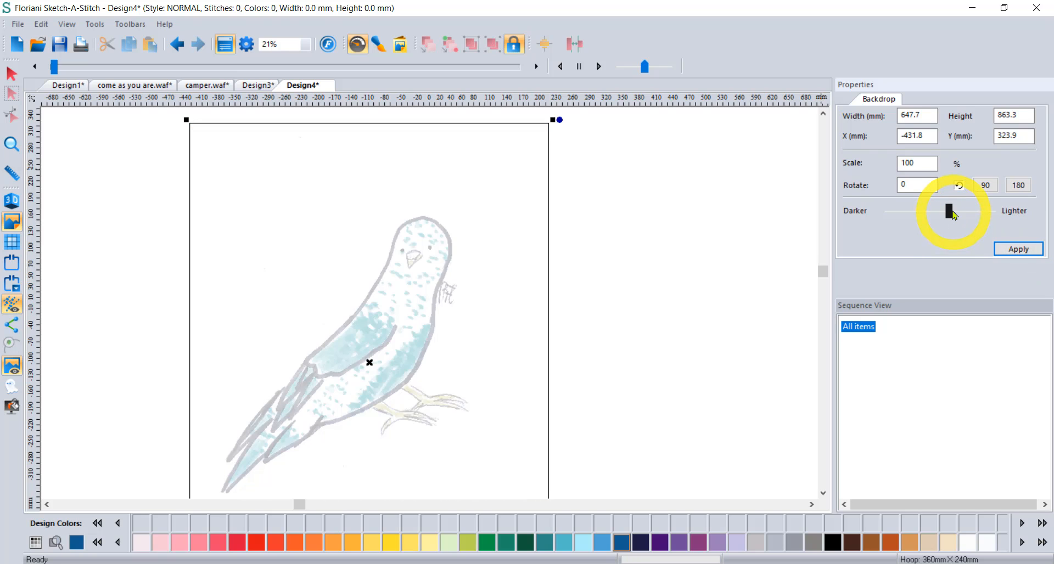
{"action": "left_click_drag", "start_coordinate": [950, 212], "coordinate": [892, 216]}
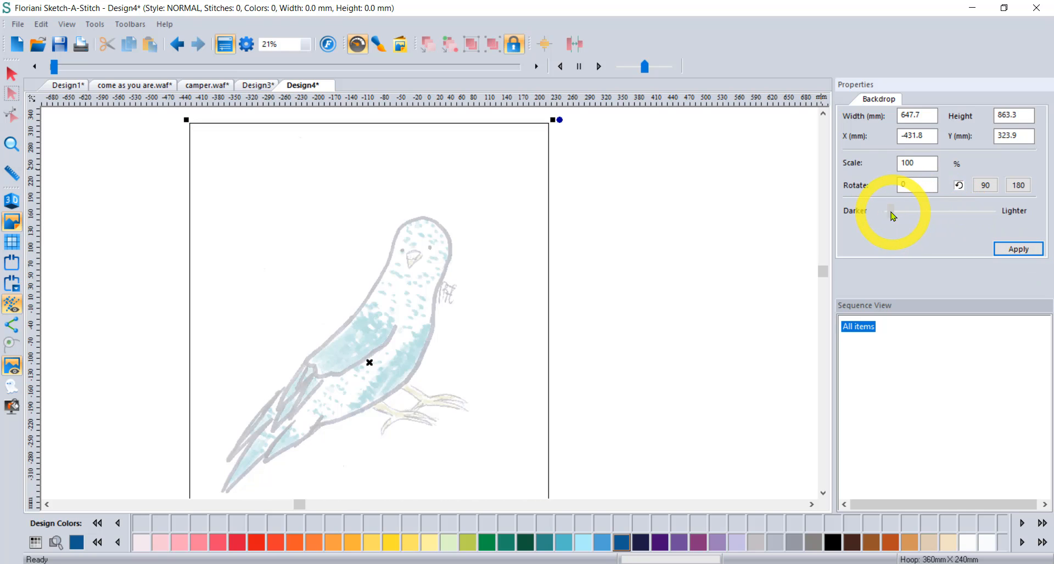
{"action": "left_click", "coordinate": [1015, 249]}
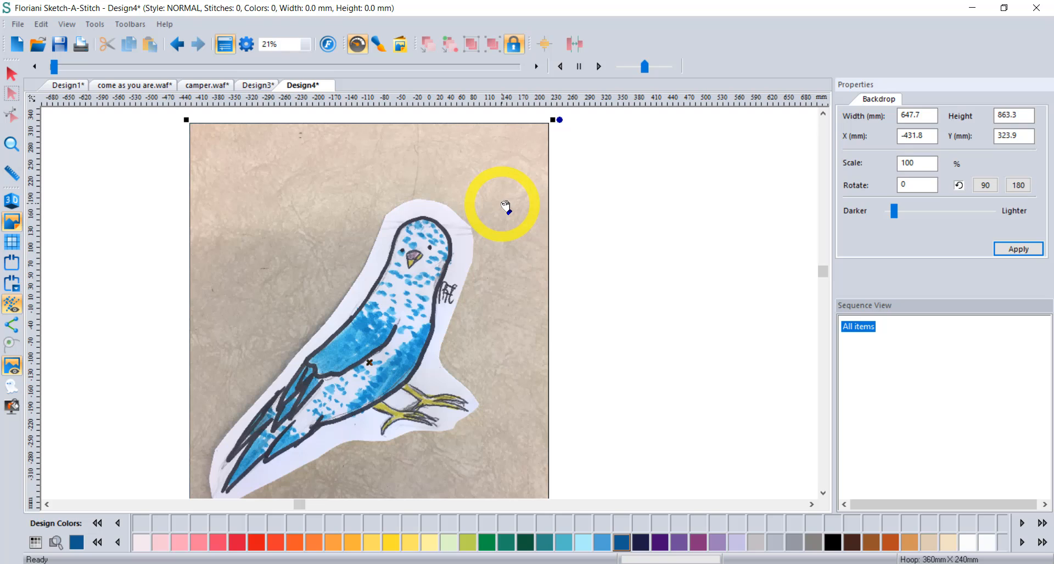
Step: Switch the measurement units to inches and resize the bird backdrop to a width of 8 in
{"action": "right_click", "coordinate": [524, 101]}
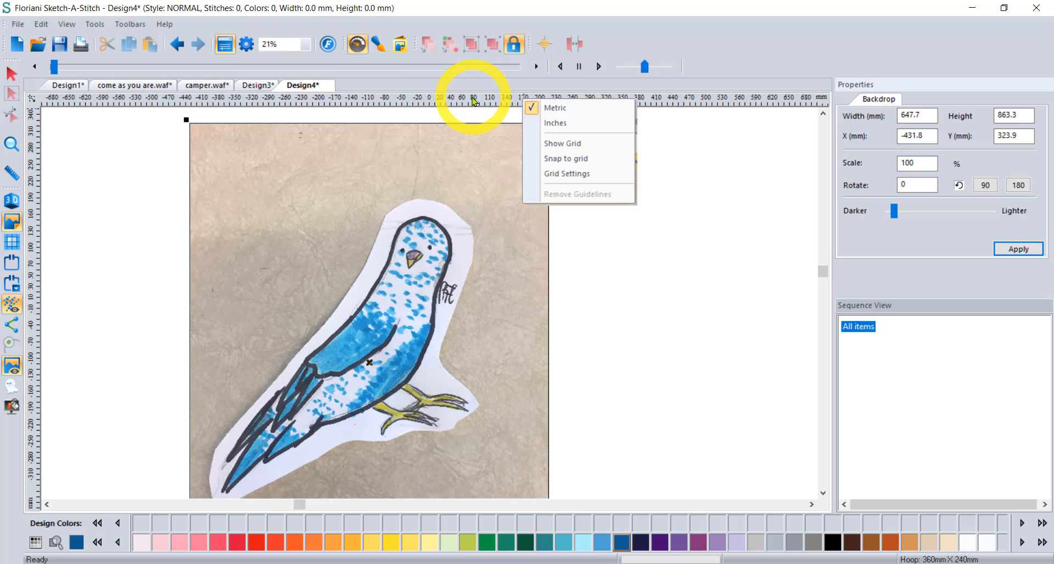
{"action": "left_click", "coordinate": [568, 125]}
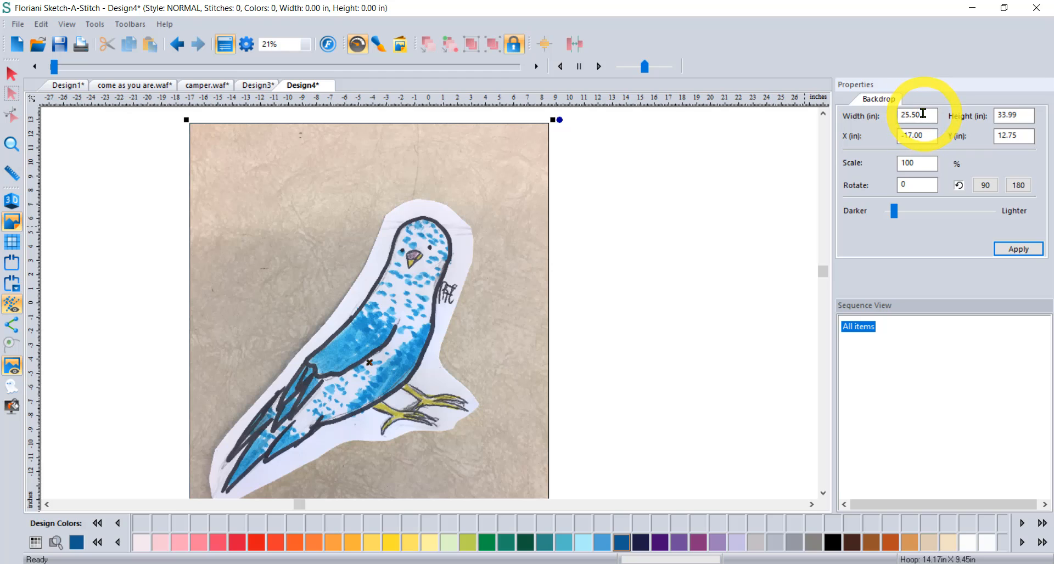
{"action": "left_click_drag", "start_coordinate": [923, 113], "coordinate": [859, 122]}
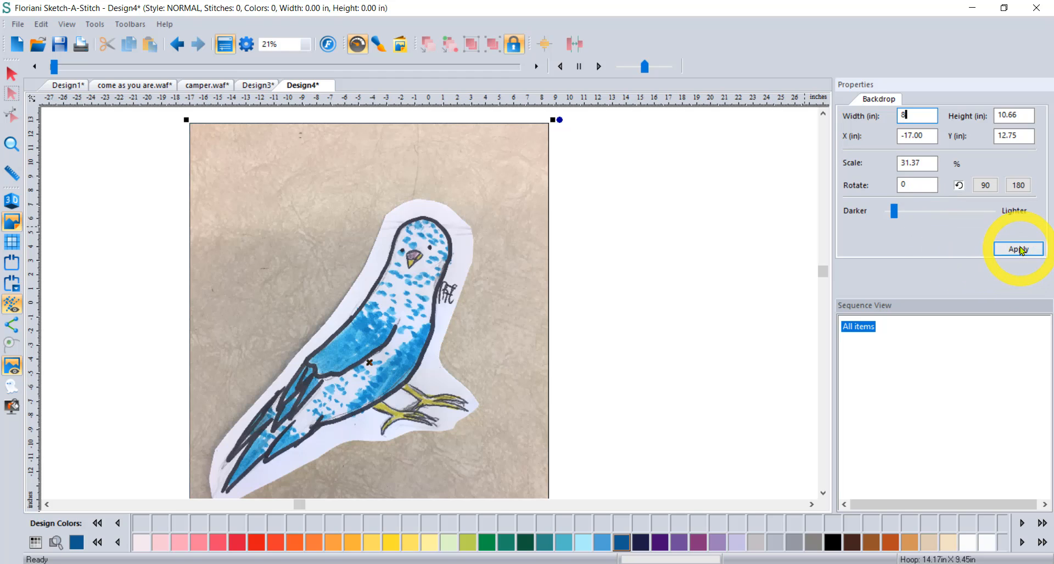
{"action": "left_click", "coordinate": [1018, 249]}
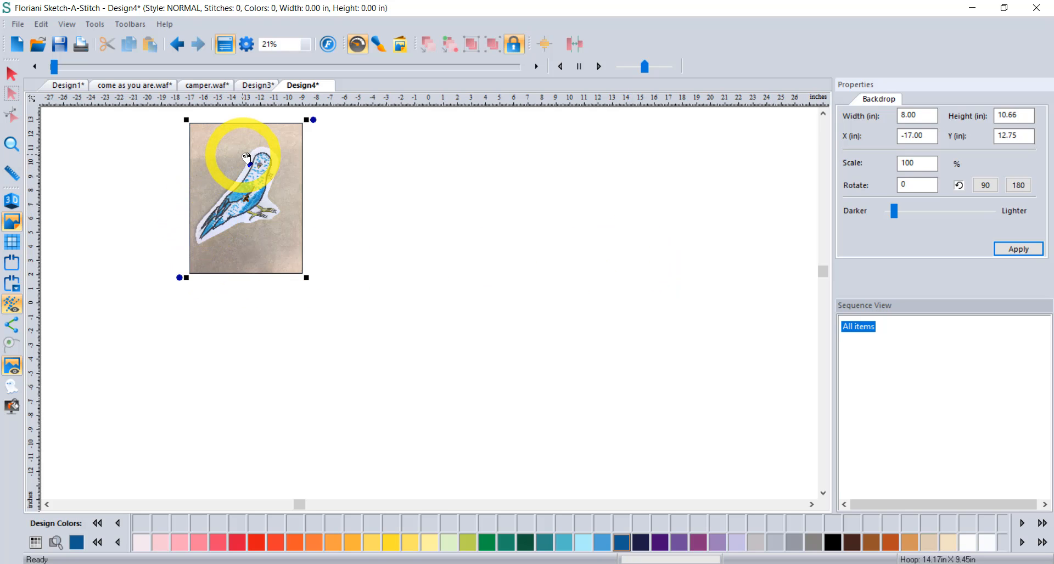
Step: Display the embroidery hoop and move the bird backdrop to the middle of it
{"action": "left_click", "coordinate": [11, 262]}
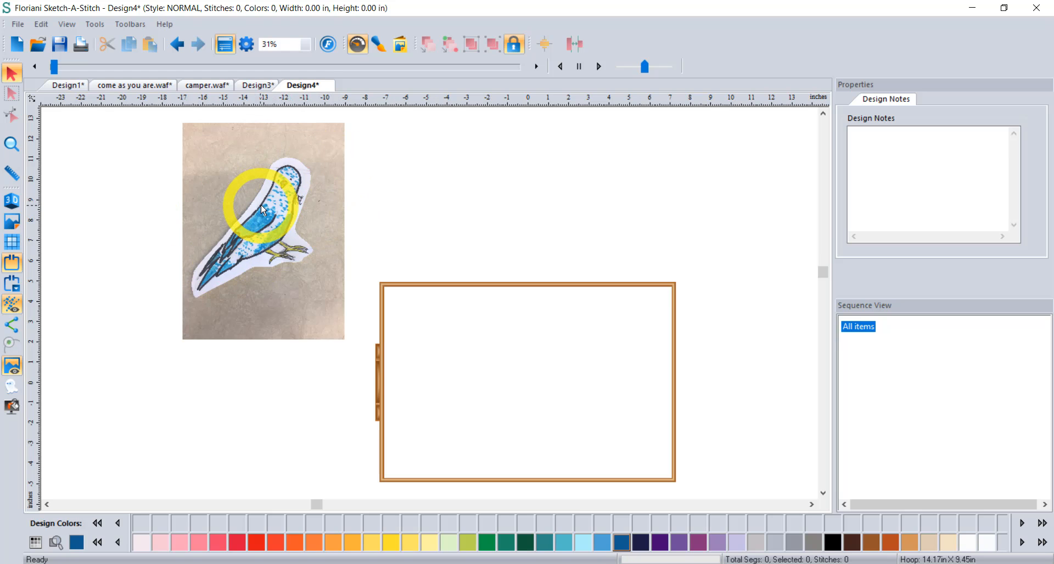
{"action": "left_click", "coordinate": [12, 222]}
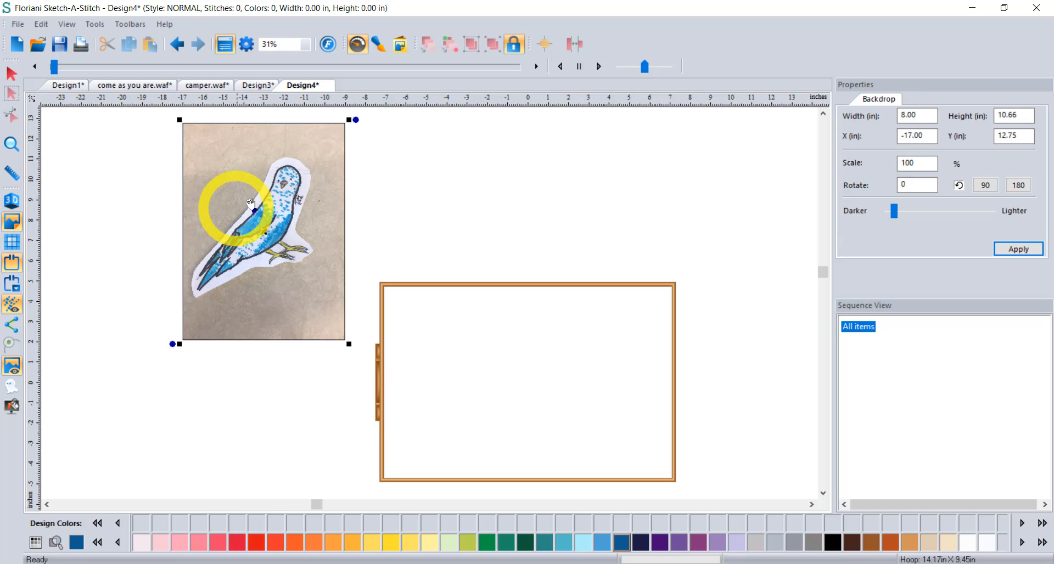
{"action": "left_click_drag", "start_coordinate": [254, 203], "coordinate": [528, 396]}
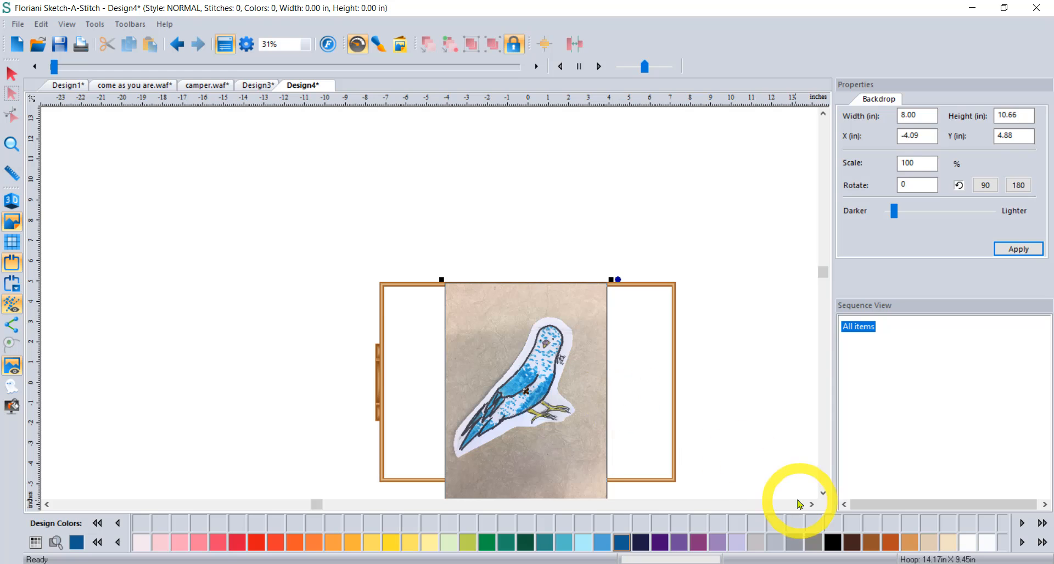
{"action": "left_click", "coordinate": [823, 496]}
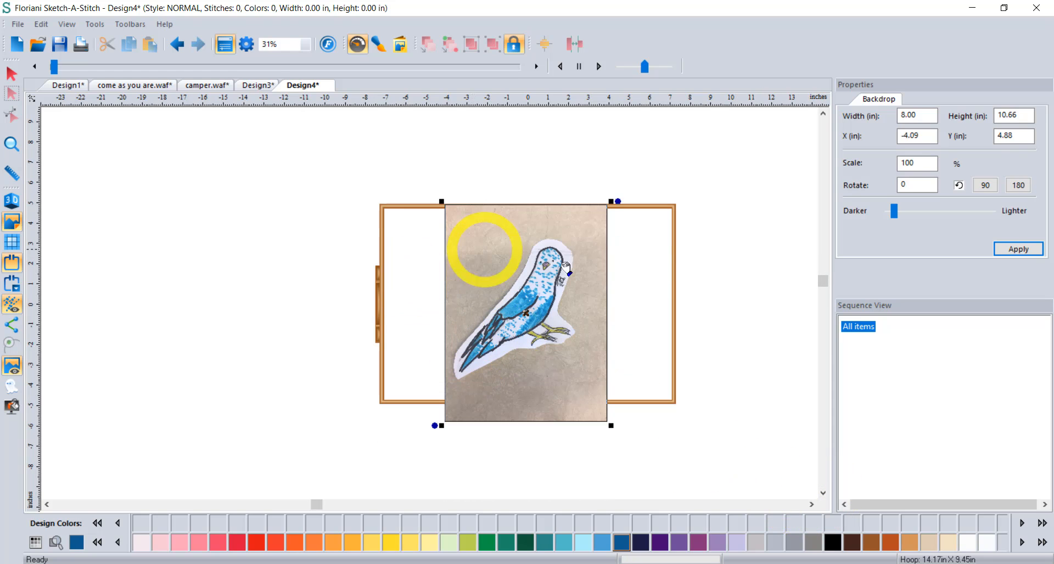
{"action": "left_click", "coordinate": [397, 272]}
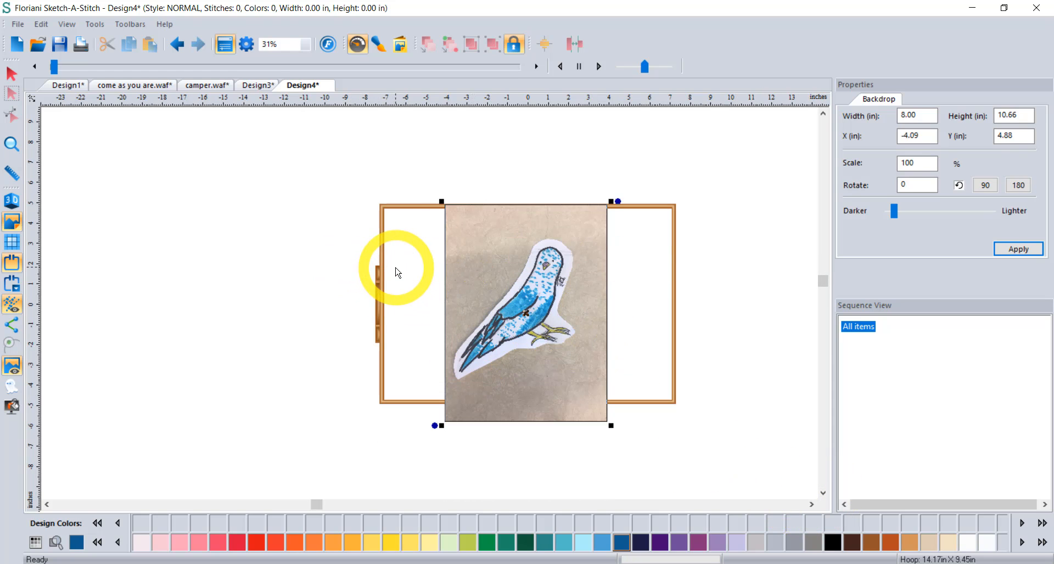
Step: Draw a straw-yellow Fill shape over the bird's beak, about 0.36 by 0.39 in, and show the stitches in 3D
{"action": "left_click", "coordinate": [375, 44]}
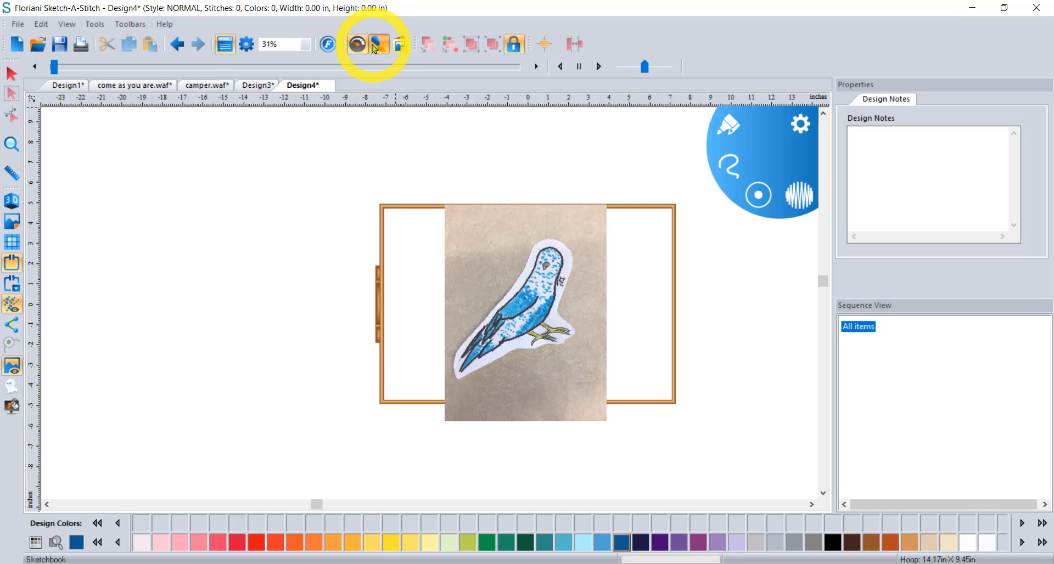
{"action": "left_click", "coordinate": [723, 126]}
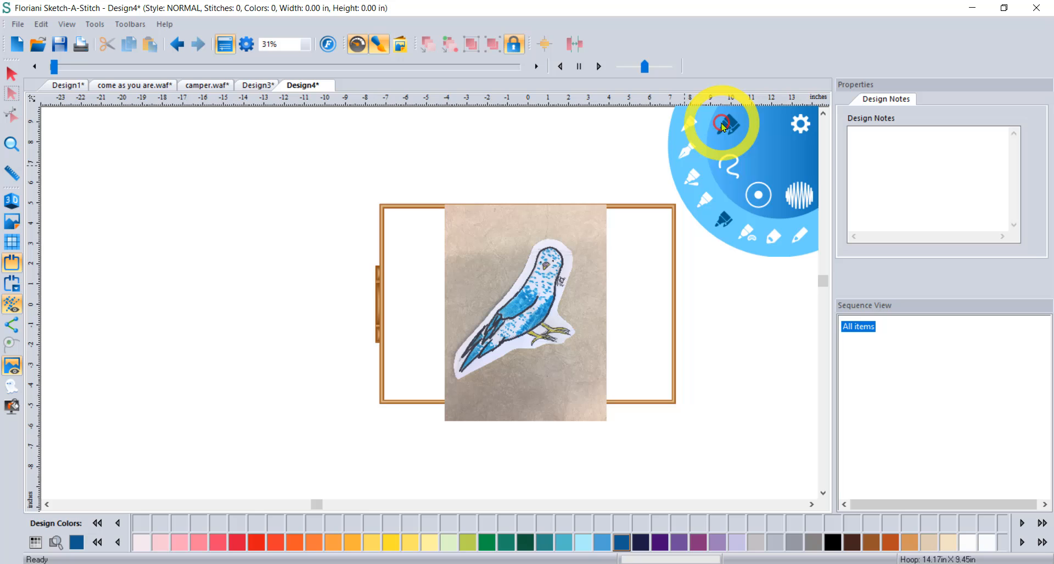
{"action": "left_click", "coordinate": [746, 236]}
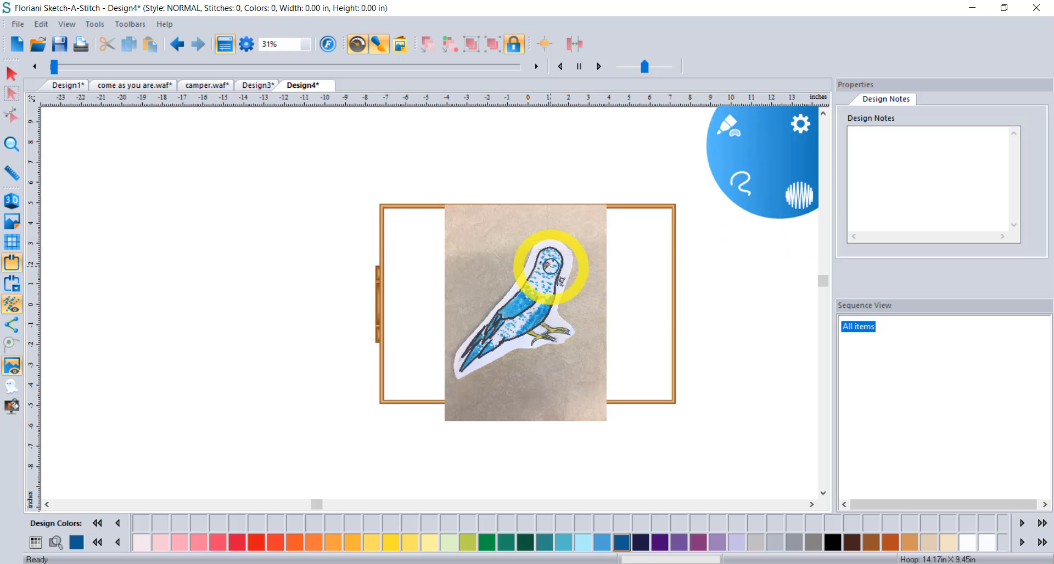
{"action": "left_click", "coordinate": [12, 145]}
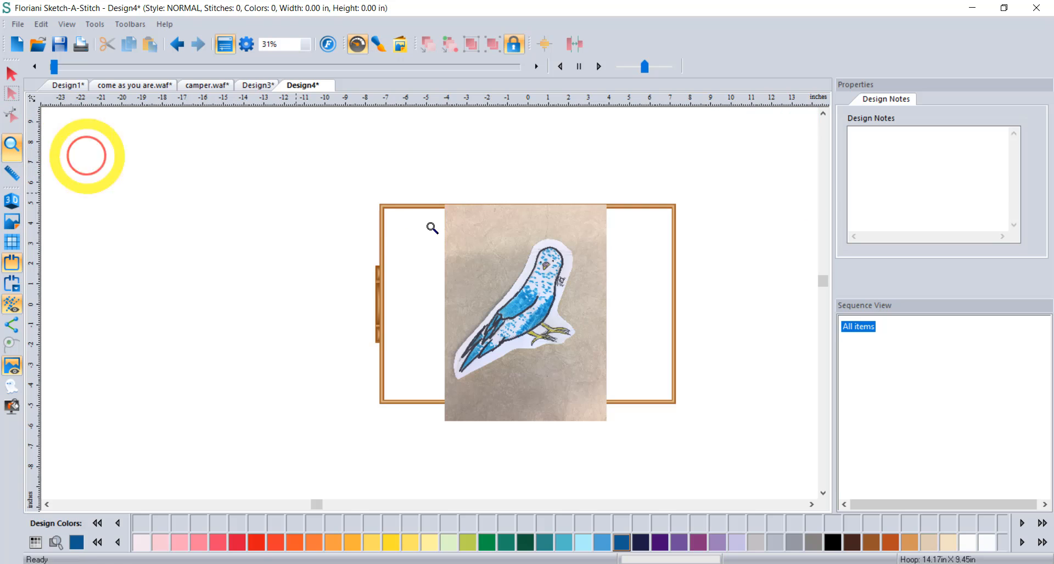
{"action": "left_click_drag", "start_coordinate": [509, 248], "coordinate": [565, 291]}
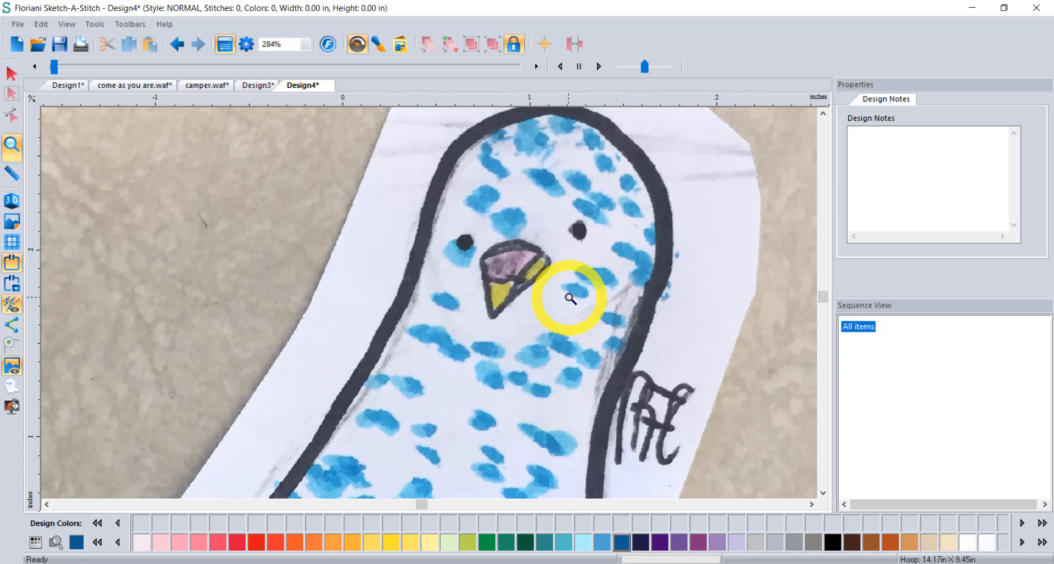
{"action": "left_click", "coordinate": [378, 44]}
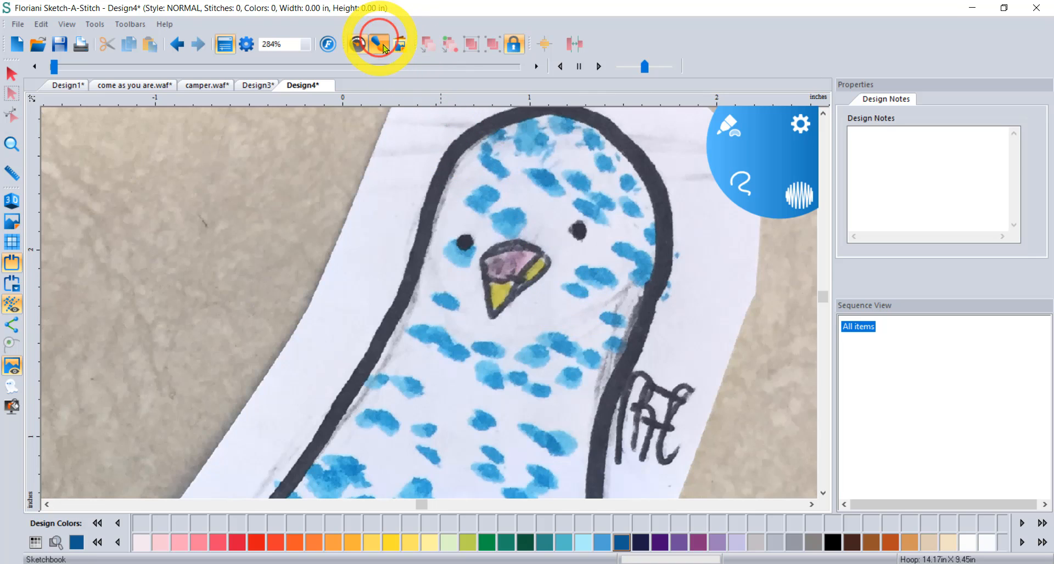
{"action": "left_click", "coordinate": [726, 123]}
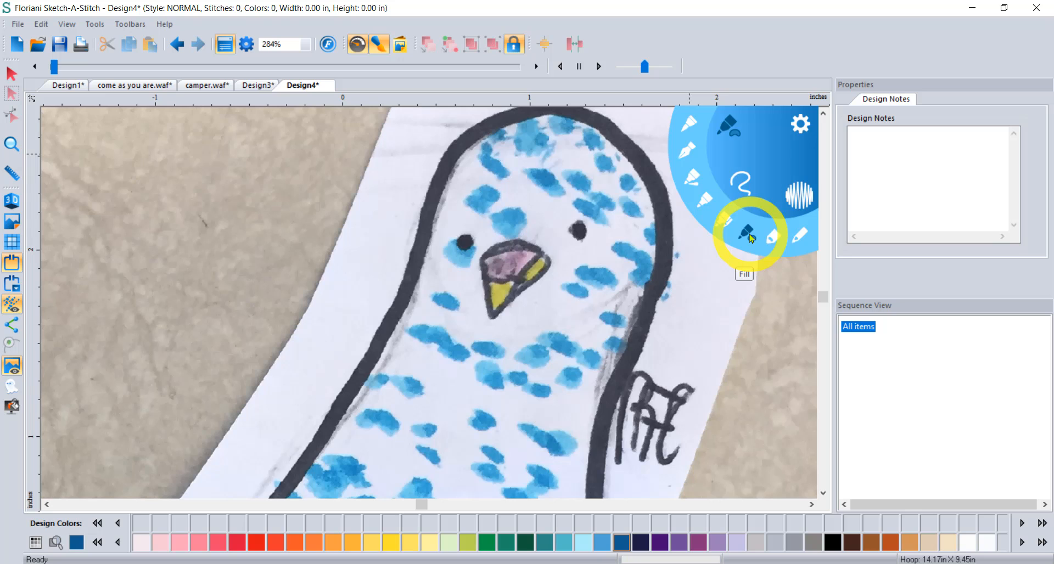
{"action": "left_click", "coordinate": [748, 235]}
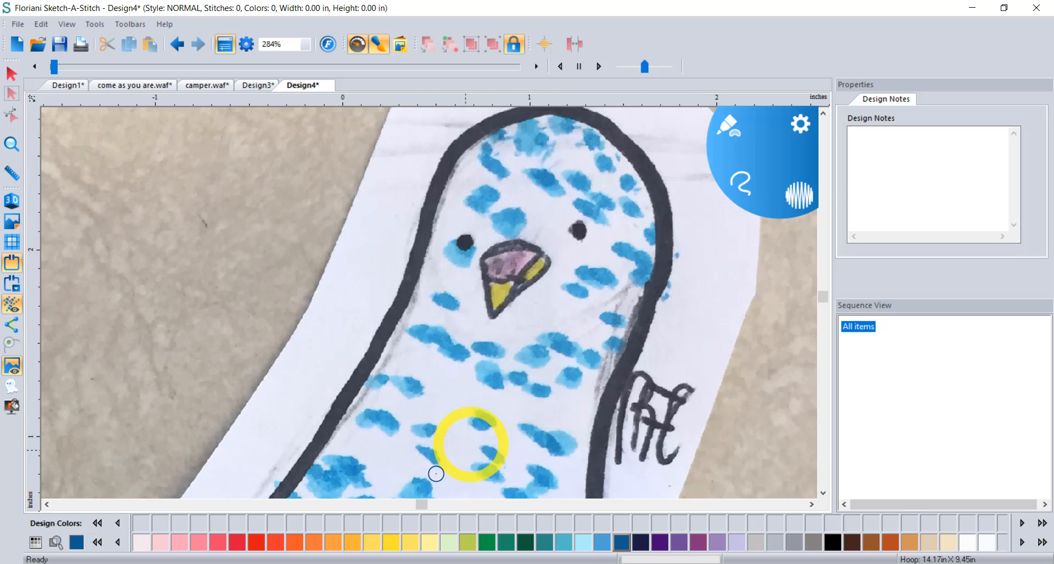
{"action": "left_click", "coordinate": [411, 542]}
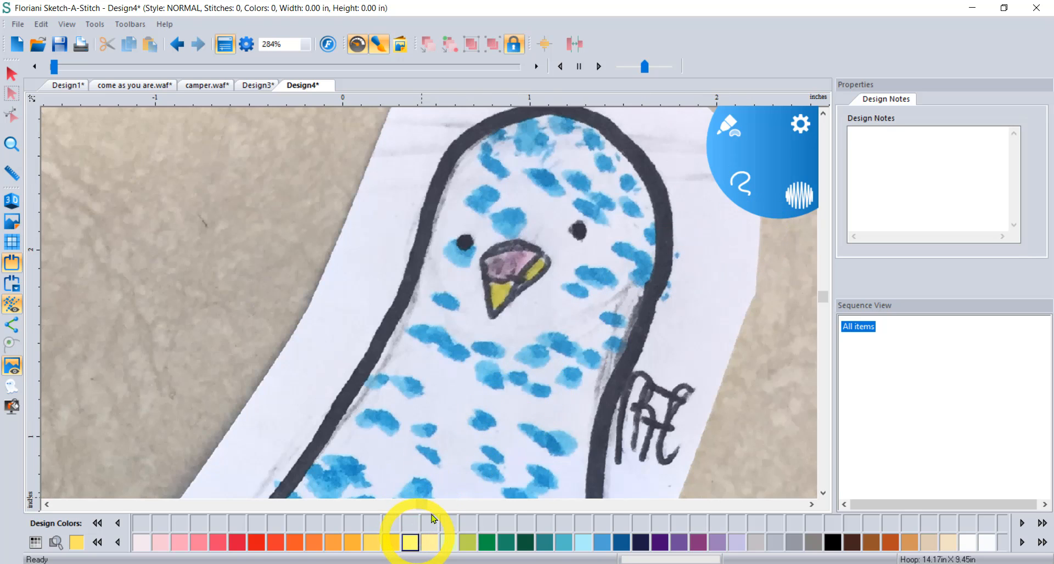
{"action": "left_click", "coordinate": [542, 255]}
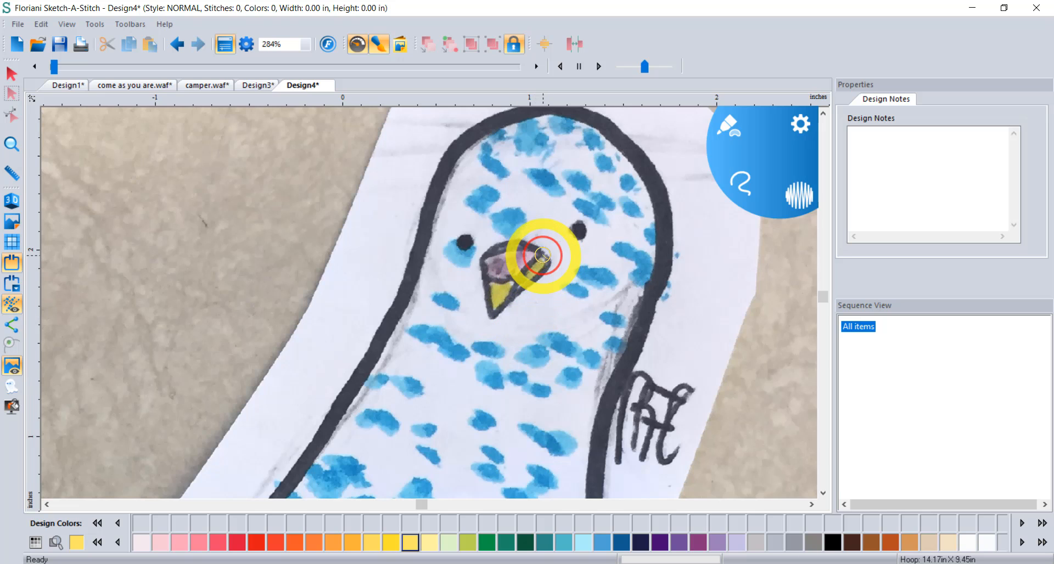
{"action": "mouse_move", "coordinate": [506, 245]}
{"action": "left_mouse_down"}
{"action": "mouse_move", "coordinate": [487, 250]}
{"action": "mouse_move", "coordinate": [489, 309]}
{"action": "mouse_move", "coordinate": [549, 269]}
{"action": "left_mouse_up"}
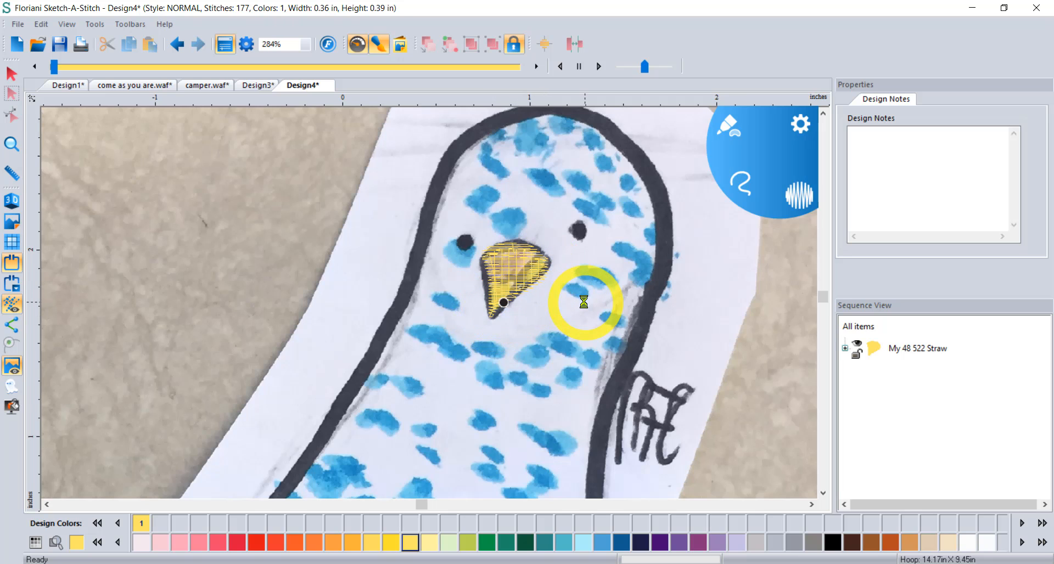
{"action": "left_click", "coordinate": [12, 200]}
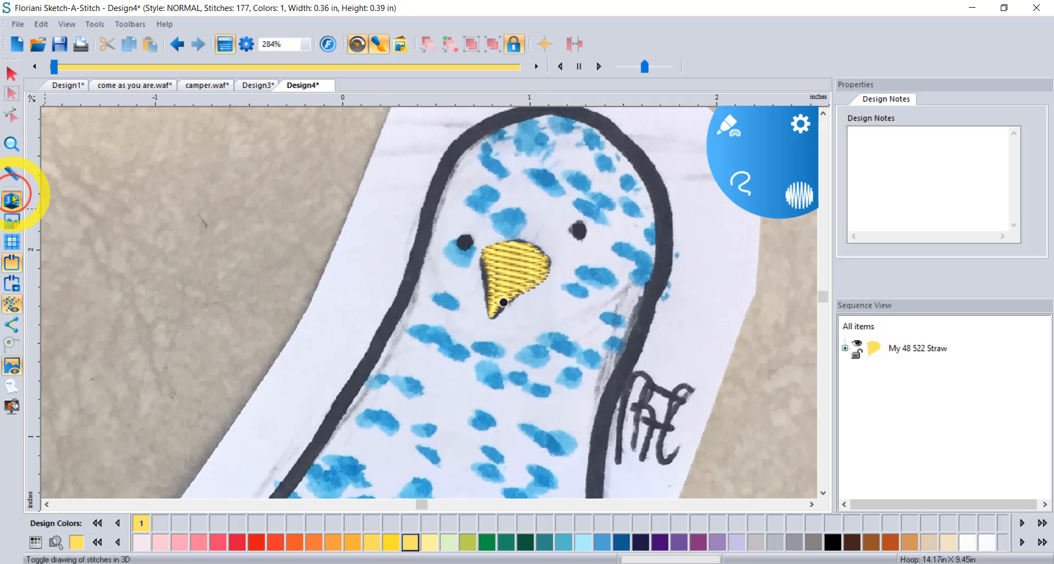
Step: Fill two small spots on the bird's face in Tahoe Blue, one beside the beak and one below it
{"action": "left_click", "coordinate": [604, 543]}
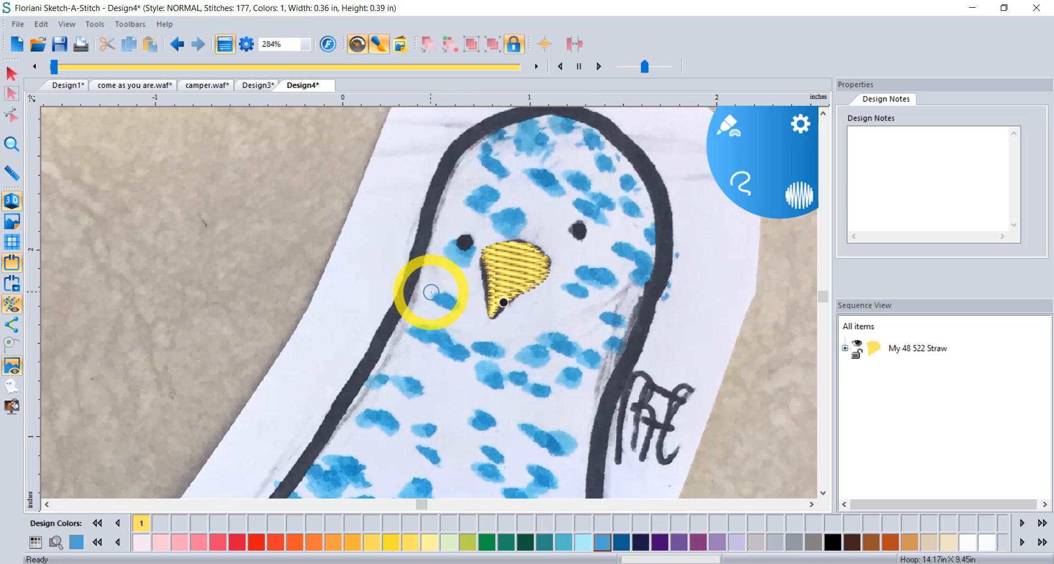
{"action": "left_click", "coordinate": [449, 299]}
{"action": "left_click_drag", "start_coordinate": [436, 301], "coordinate": [438, 303]}
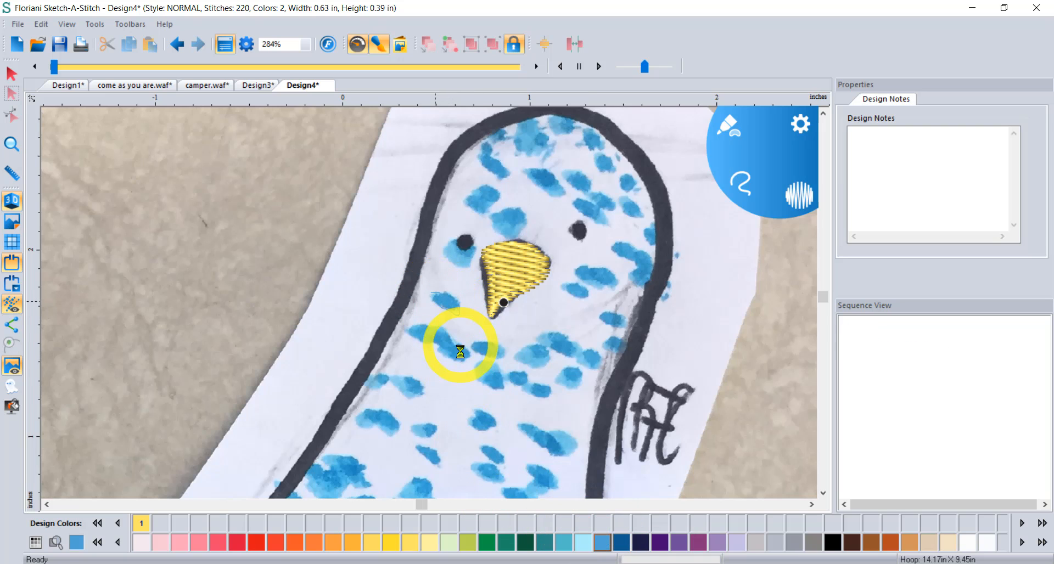
{"action": "left_click_drag", "start_coordinate": [492, 339], "coordinate": [508, 357]}
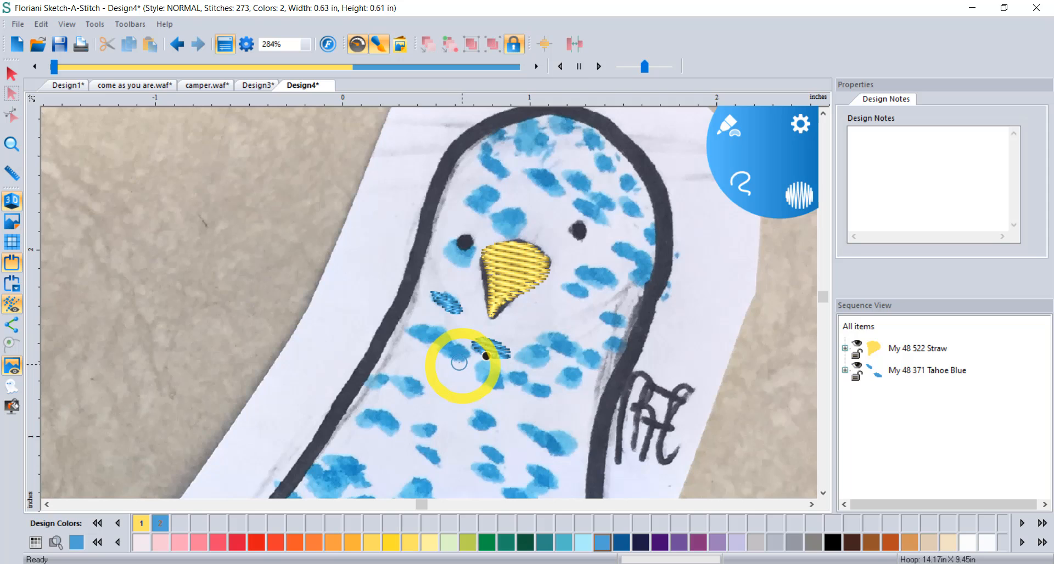
Step: Switch to the come as you are.waf design and move its hands backdrop clear of the stitching, to about X 5.13 in, Y 2.84 in
{"action": "left_click", "coordinate": [121, 86]}
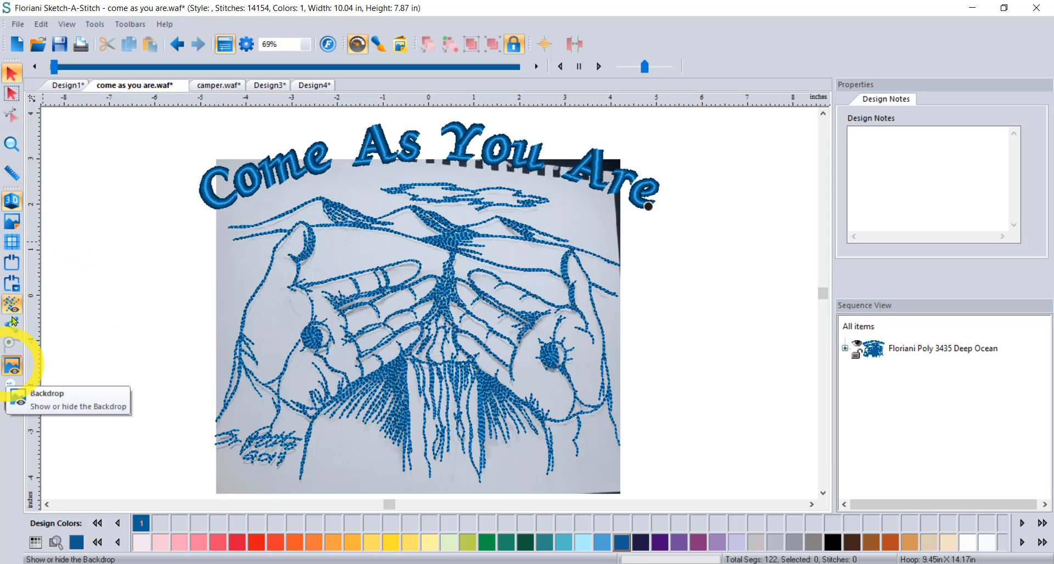
{"action": "left_click", "coordinate": [11, 222]}
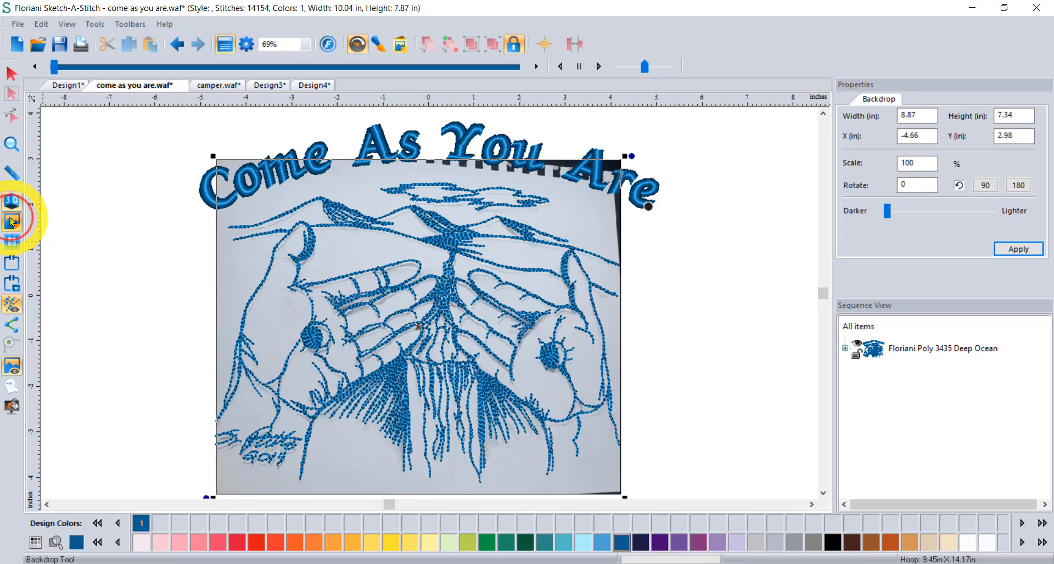
{"action": "left_click_drag", "start_coordinate": [356, 336], "coordinate": [694, 274]}
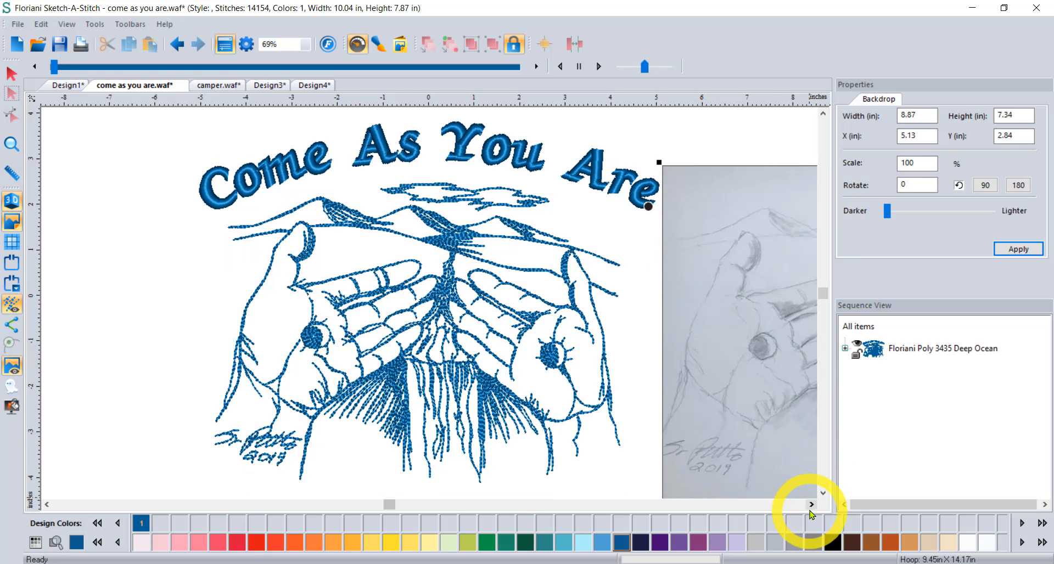
{"action": "left_click", "coordinate": [812, 504]}
{"action": "left_click", "coordinate": [811, 503]}
{"action": "left_click", "coordinate": [811, 503]}
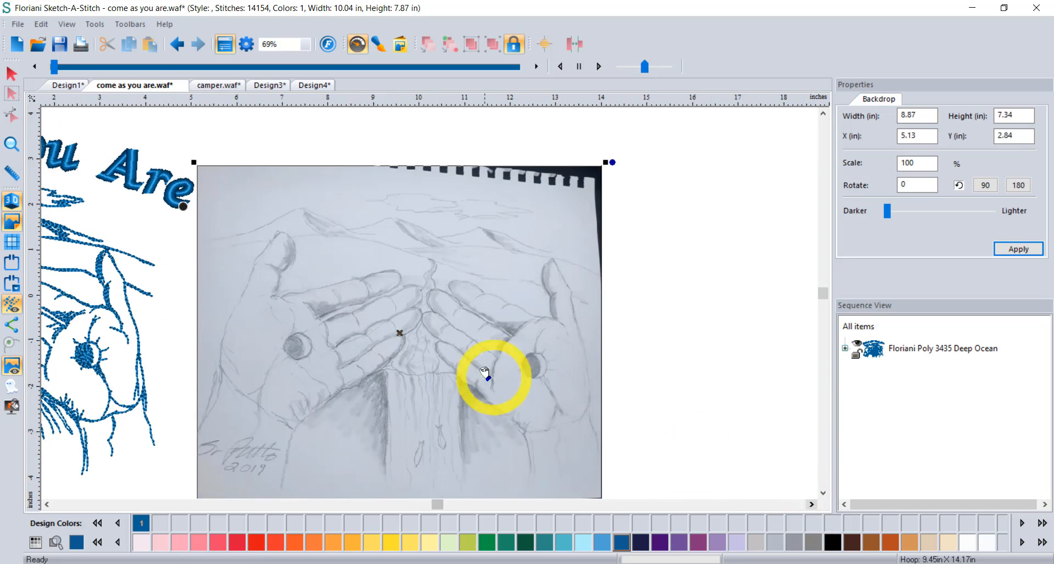
Step: Examine the thumb and fingers of the pencil drawing at several zoom levels
{"action": "left_click", "coordinate": [11, 145]}
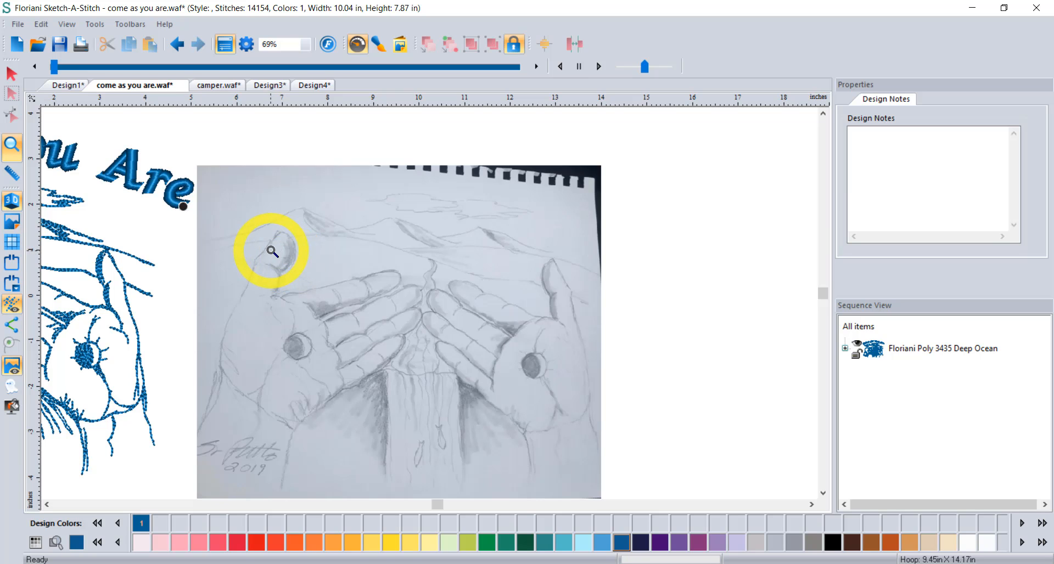
{"action": "left_click_drag", "start_coordinate": [225, 223], "coordinate": [400, 334]}
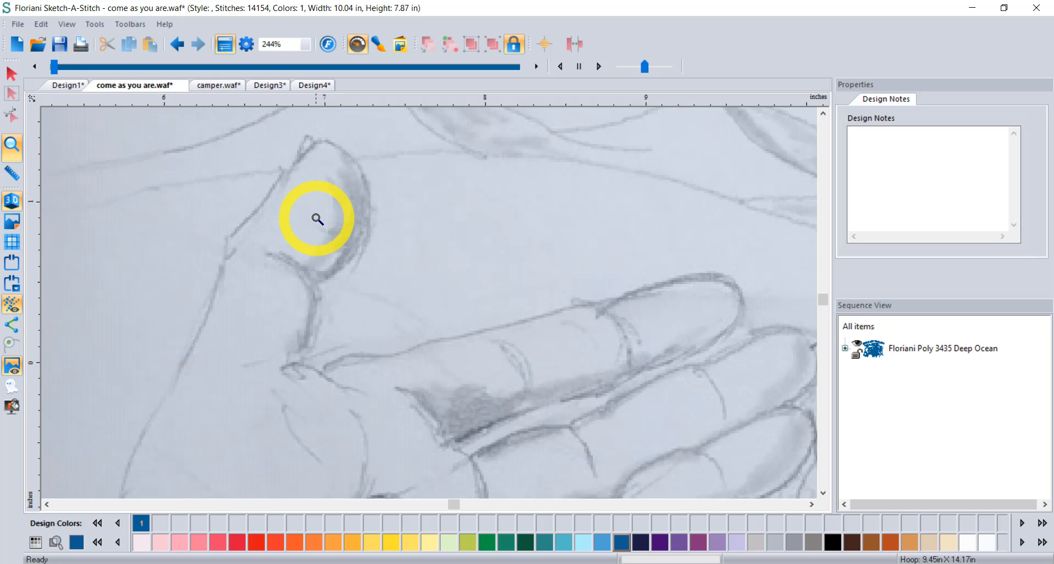
{"action": "left_click", "coordinate": [342, 228]}
{"action": "left_click", "coordinate": [260, 180]}
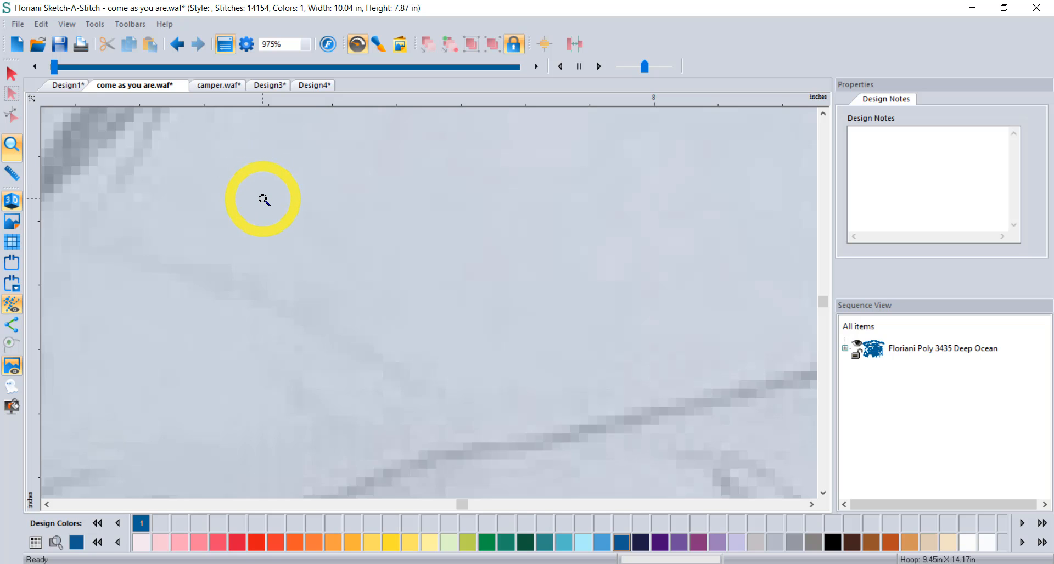
{"action": "right_click", "coordinate": [262, 201]}
{"action": "right_click", "coordinate": [384, 250]}
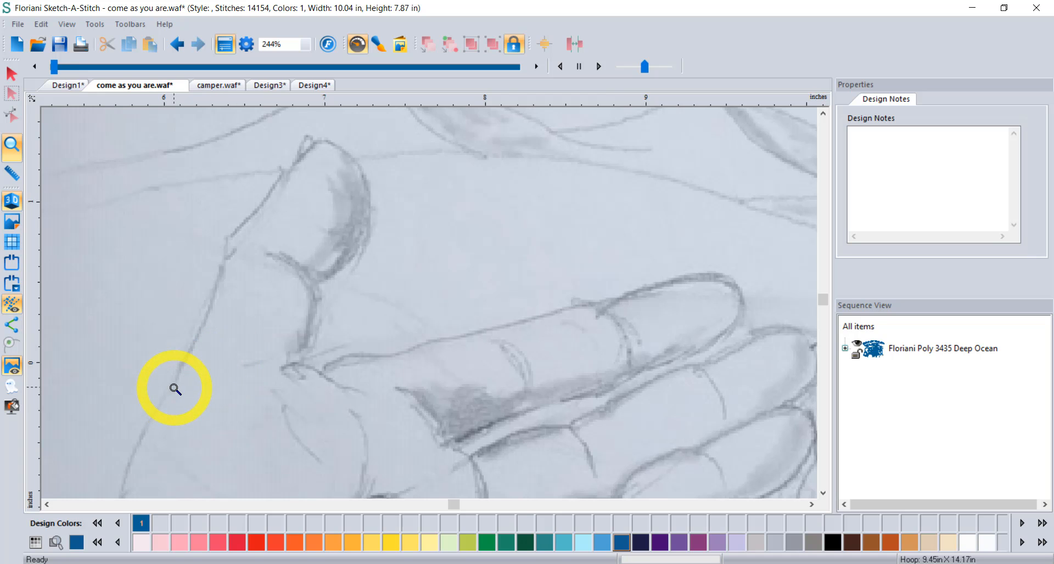
{"action": "right_click", "coordinate": [379, 278]}
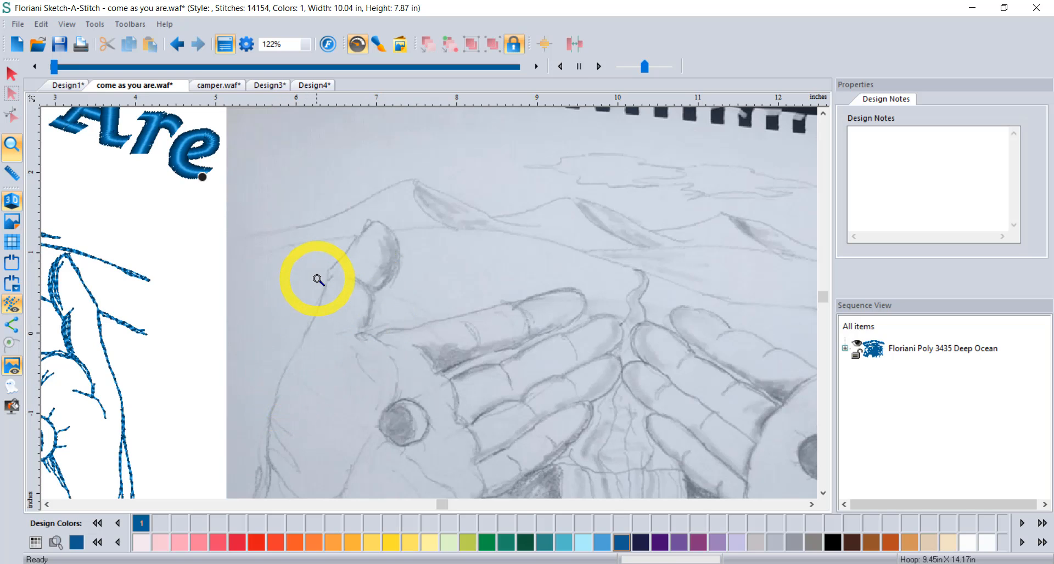
{"action": "left_click", "coordinate": [422, 288]}
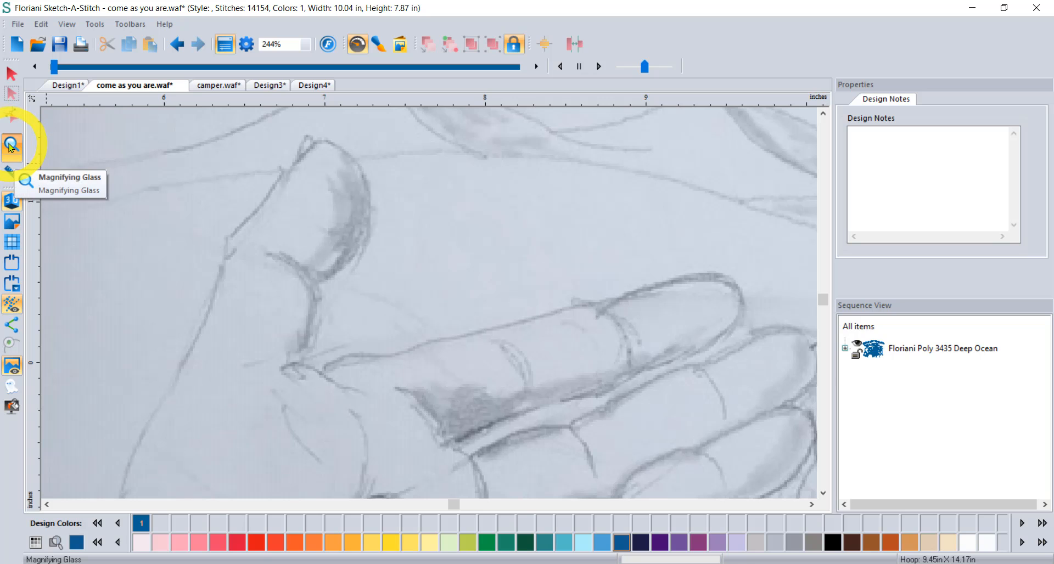
{"action": "left_click", "coordinate": [357, 187]}
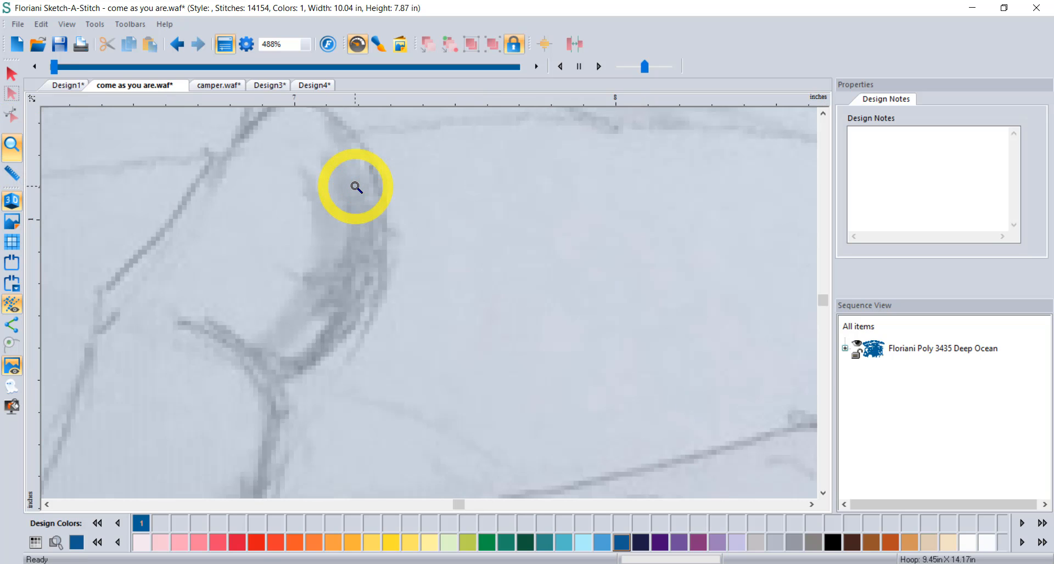
{"action": "right_click", "coordinate": [356, 187]}
{"action": "right_click", "coordinate": [356, 187]}
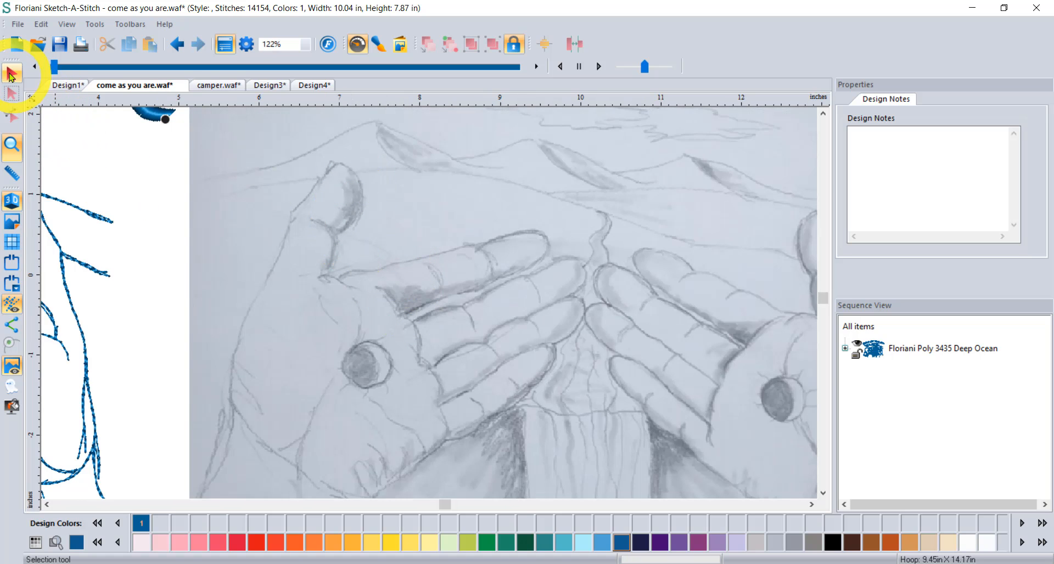
{"action": "left_click", "coordinate": [11, 73]}
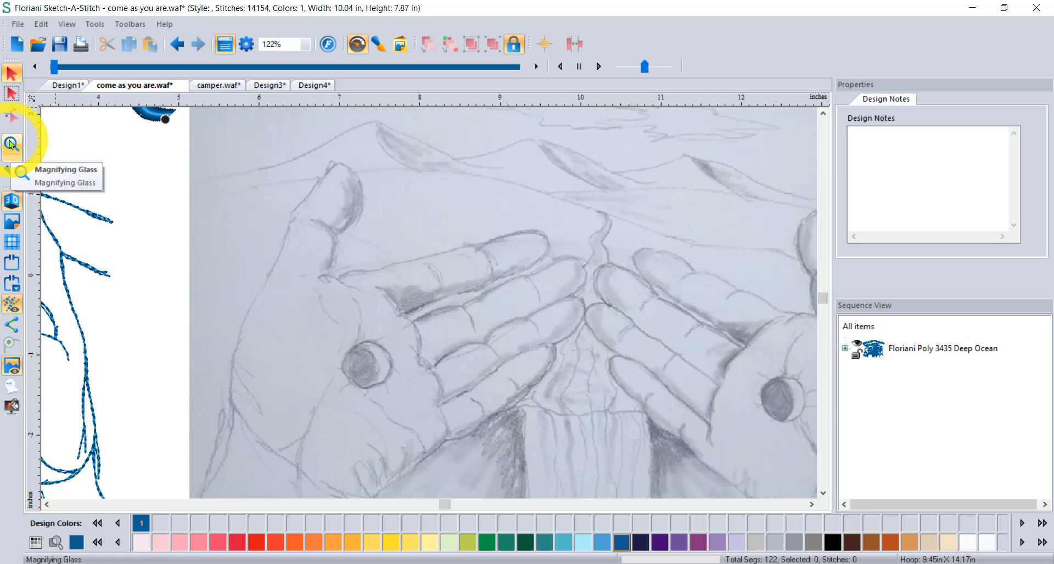
{"action": "scroll", "coordinate": [389, 247], "scroll_direction": "up", "scroll_amount": 1}
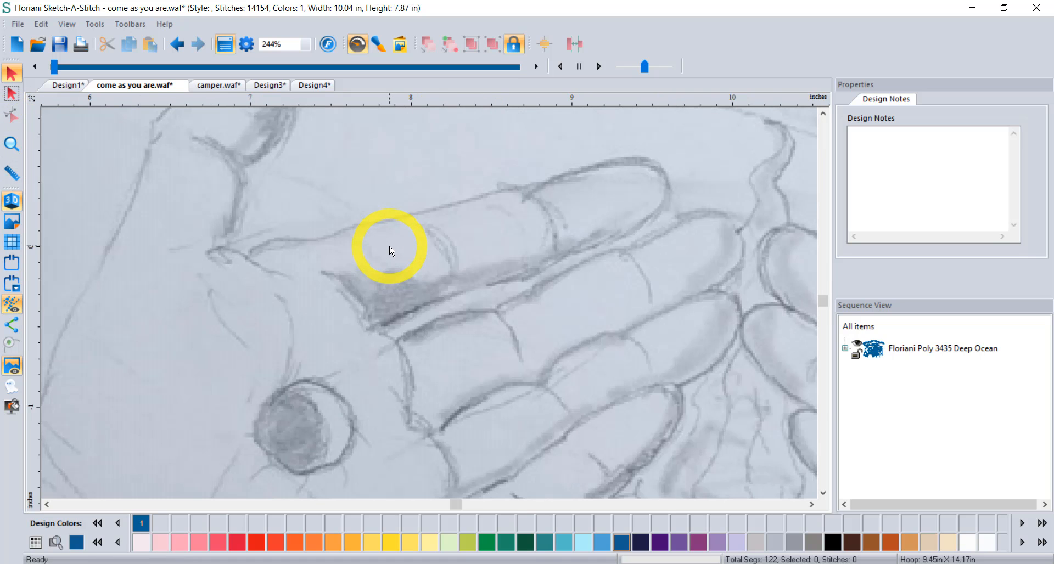
{"action": "scroll", "coordinate": [389, 250], "scroll_direction": "down", "scroll_amount": 1}
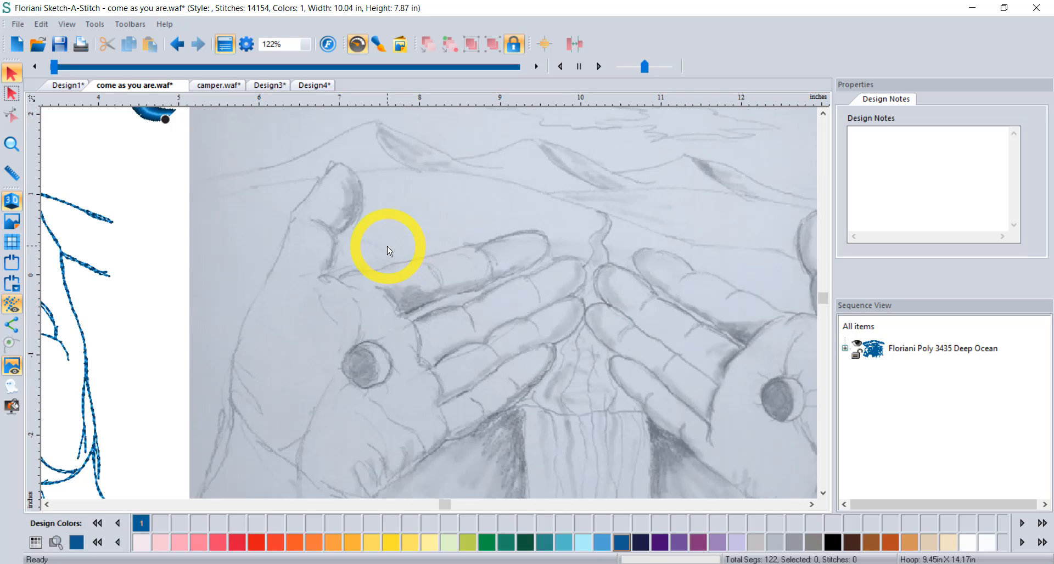
{"action": "scroll", "coordinate": [389, 251], "scroll_direction": "up", "scroll_amount": 1}
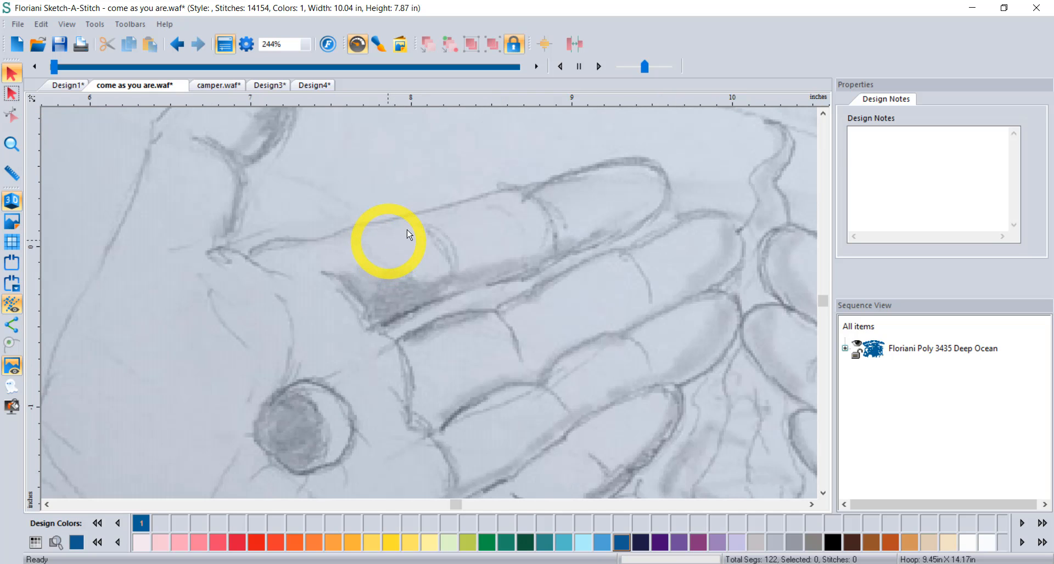
Step: Trace the outer edge of the hand below the thumb with a blue pencil-style Sketchbook line about 1 in long
{"action": "left_click", "coordinate": [823, 115]}
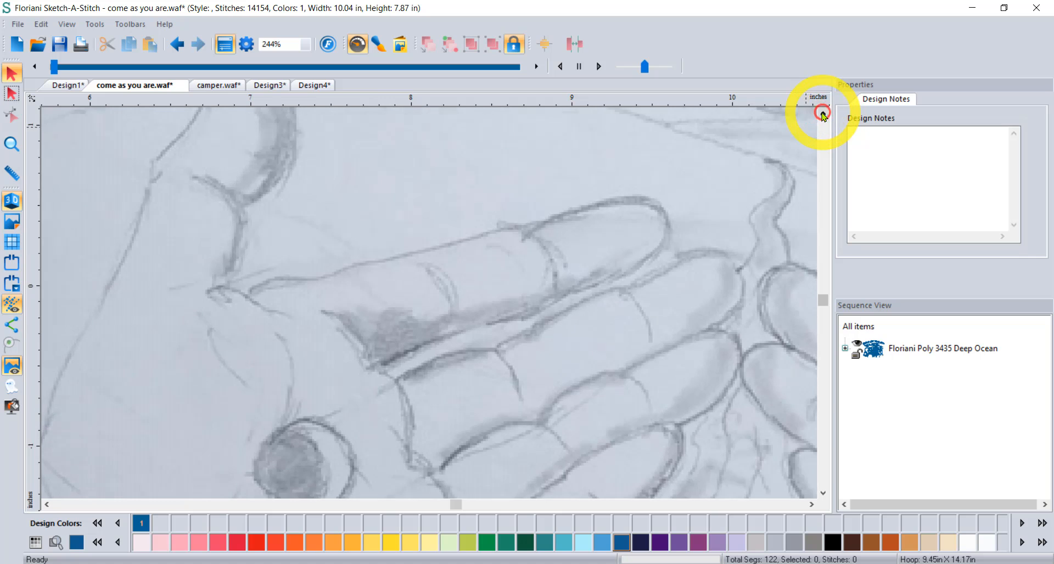
{"action": "left_click", "coordinate": [823, 115]}
{"action": "left_click", "coordinate": [823, 115]}
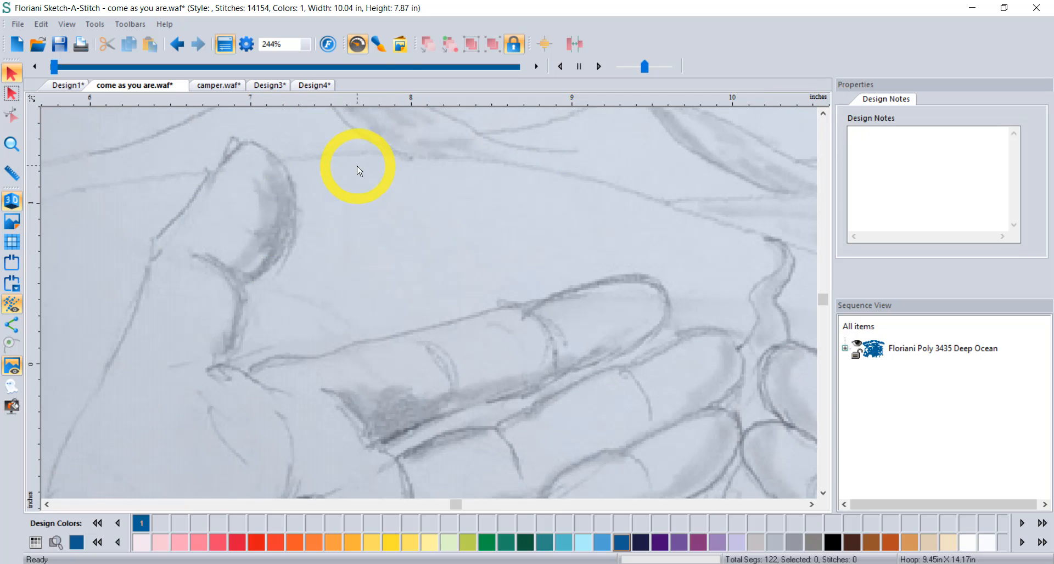
{"action": "left_click", "coordinate": [378, 42]}
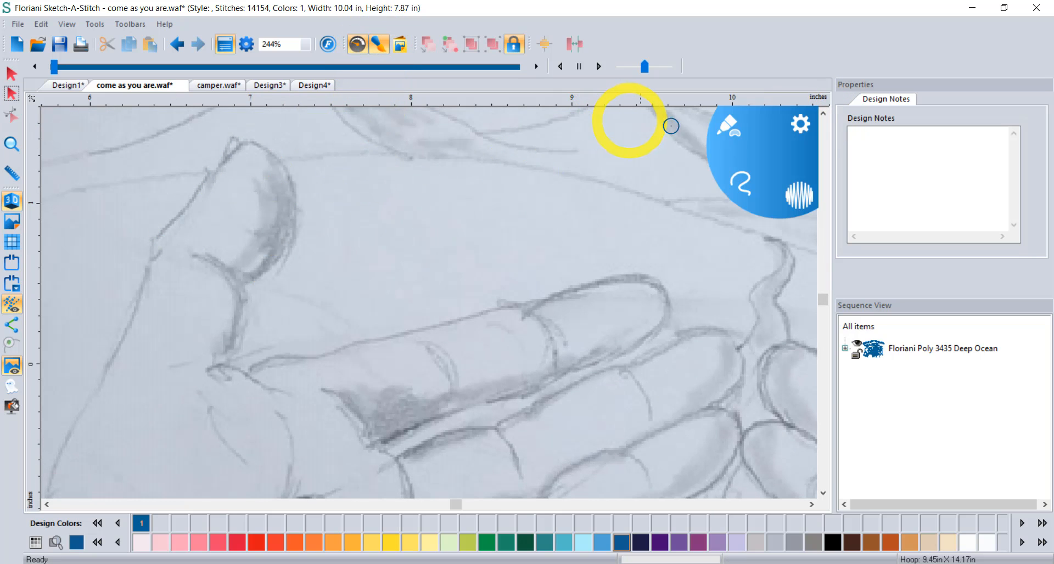
{"action": "left_click", "coordinate": [726, 125]}
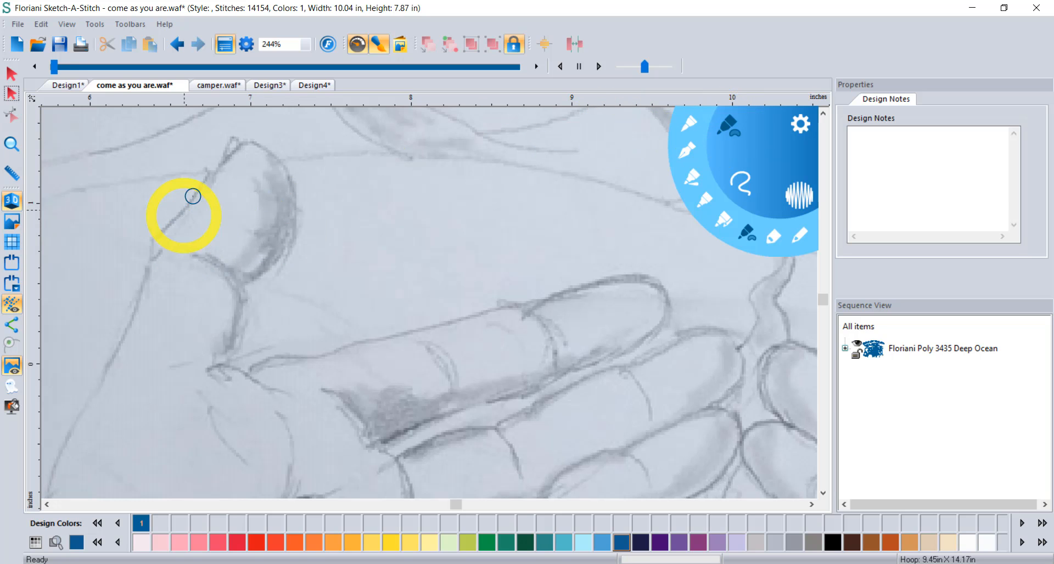
{"action": "left_click", "coordinate": [800, 239]}
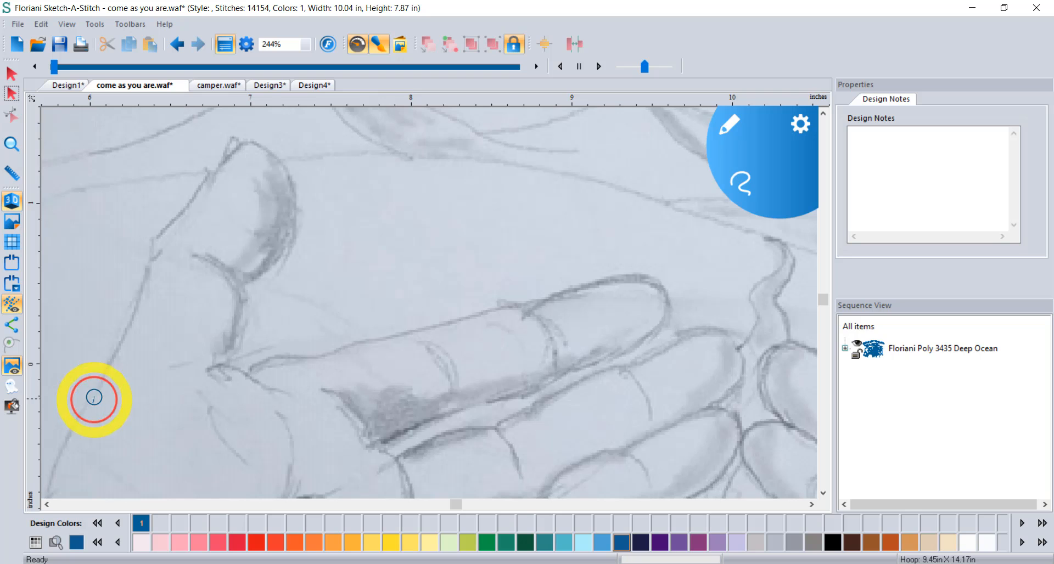
{"action": "mouse_move", "coordinate": [93, 398]}
{"action": "left_mouse_down"}
{"action": "mouse_move", "coordinate": [120, 354]}
{"action": "mouse_move", "coordinate": [152, 237]}
{"action": "left_mouse_up"}
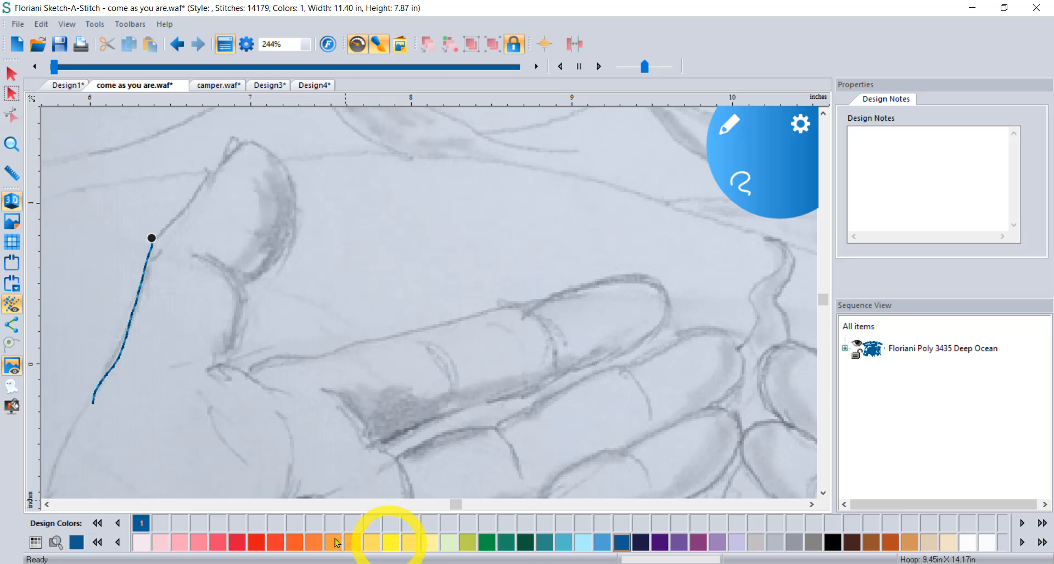
Step: Trace the thumb, the creases at its base and the index finger with pencil-style lines in My 48 172 Orange
{"action": "left_click", "coordinate": [276, 542]}
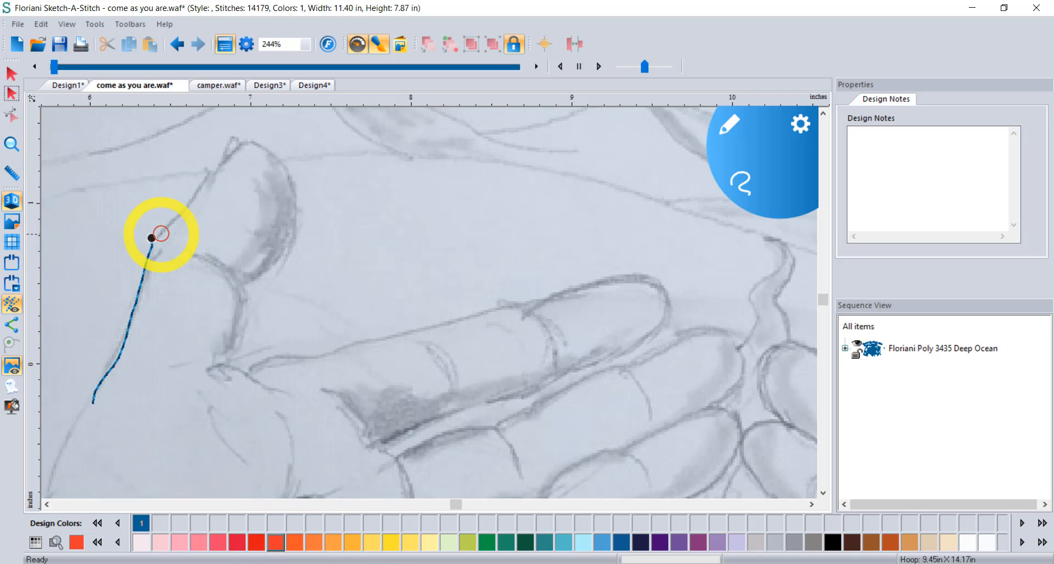
{"action": "mouse_move", "coordinate": [151, 238]}
{"action": "left_mouse_down"}
{"action": "mouse_move", "coordinate": [237, 149]}
{"action": "mouse_move", "coordinate": [270, 156]}
{"action": "mouse_move", "coordinate": [283, 182]}
{"action": "mouse_move", "coordinate": [278, 222]}
{"action": "mouse_move", "coordinate": [232, 275]}
{"action": "mouse_move", "coordinate": [277, 304]}
{"action": "mouse_move", "coordinate": [195, 252]}
{"action": "mouse_move", "coordinate": [232, 287]}
{"action": "mouse_move", "coordinate": [221, 372]}
{"action": "mouse_move", "coordinate": [239, 421]}
{"action": "mouse_move", "coordinate": [211, 368]}
{"action": "mouse_move", "coordinate": [201, 375]}
{"action": "mouse_move", "coordinate": [282, 347]}
{"action": "mouse_move", "coordinate": [262, 354]}
{"action": "mouse_move", "coordinate": [258, 382]}
{"action": "mouse_move", "coordinate": [291, 391]}
{"action": "mouse_move", "coordinate": [248, 374]}
{"action": "left_mouse_up"}
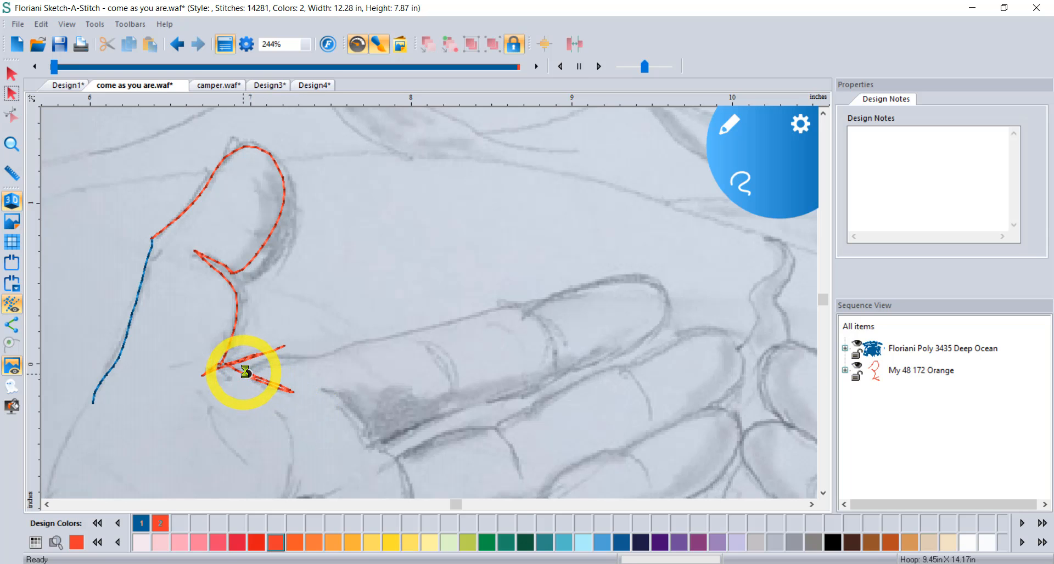
{"action": "left_click_drag", "start_coordinate": [248, 374], "coordinate": [515, 305]}
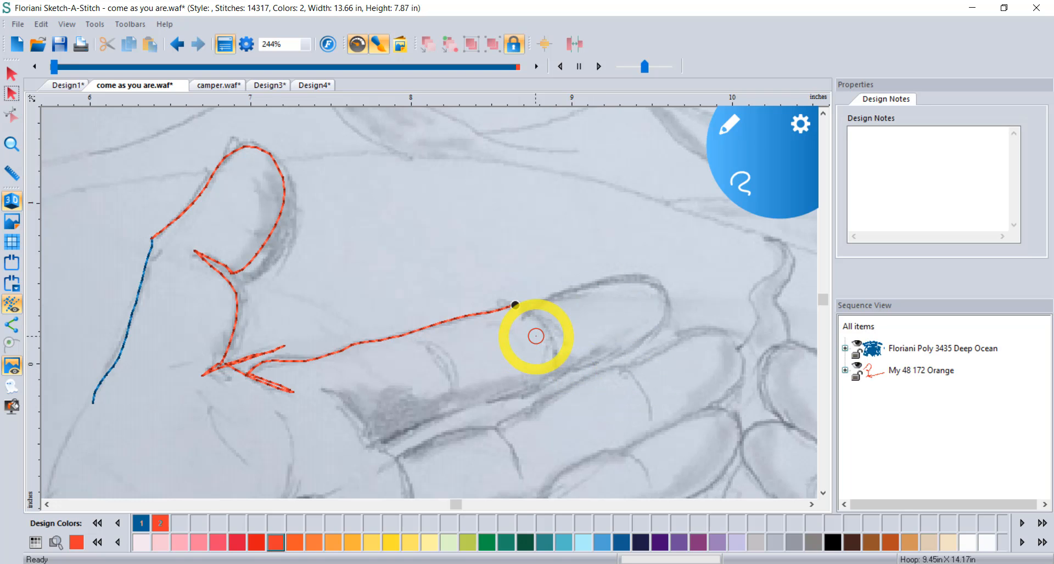
{"action": "mouse_move", "coordinate": [515, 305]}
{"action": "left_mouse_down"}
{"action": "mouse_move", "coordinate": [544, 319]}
{"action": "mouse_move", "coordinate": [562, 367]}
{"action": "mouse_move", "coordinate": [558, 338]}
{"action": "mouse_move", "coordinate": [523, 302]}
{"action": "mouse_move", "coordinate": [633, 283]}
{"action": "mouse_move", "coordinate": [663, 307]}
{"action": "mouse_move", "coordinate": [477, 403]}
{"action": "mouse_move", "coordinate": [373, 440]}
{"action": "left_mouse_up"}
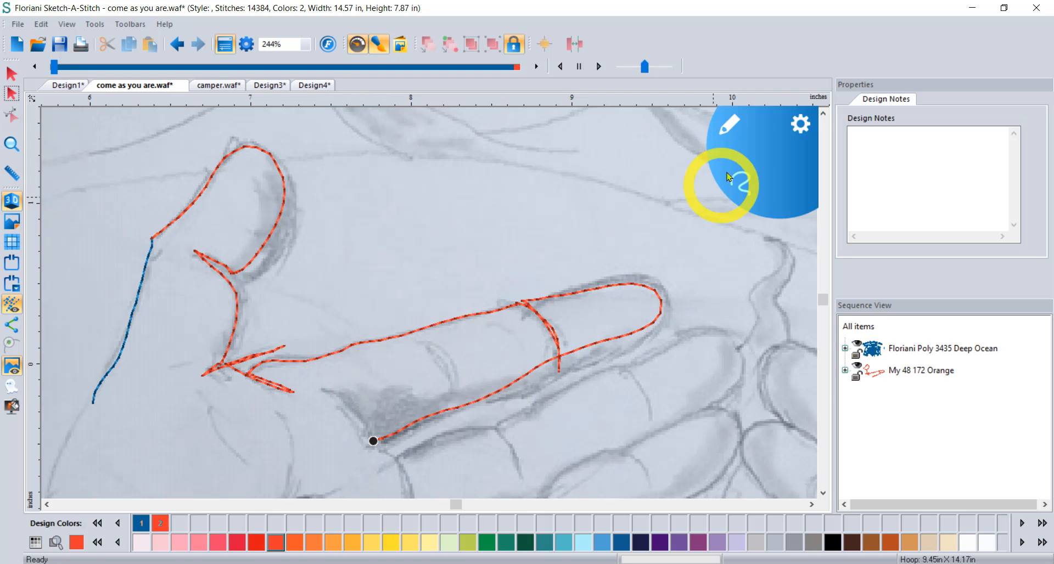
Step: Draw an orange Fill shape around the whole traced hand, from wrist to fingertips, and leave the drawing tool
{"action": "left_click", "coordinate": [729, 126]}
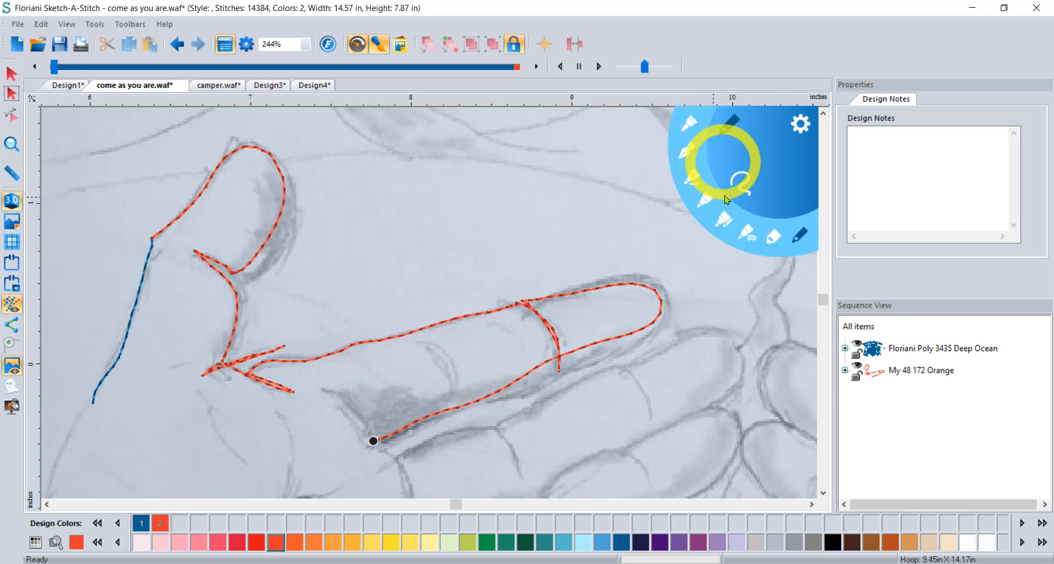
{"action": "left_click", "coordinate": [750, 232]}
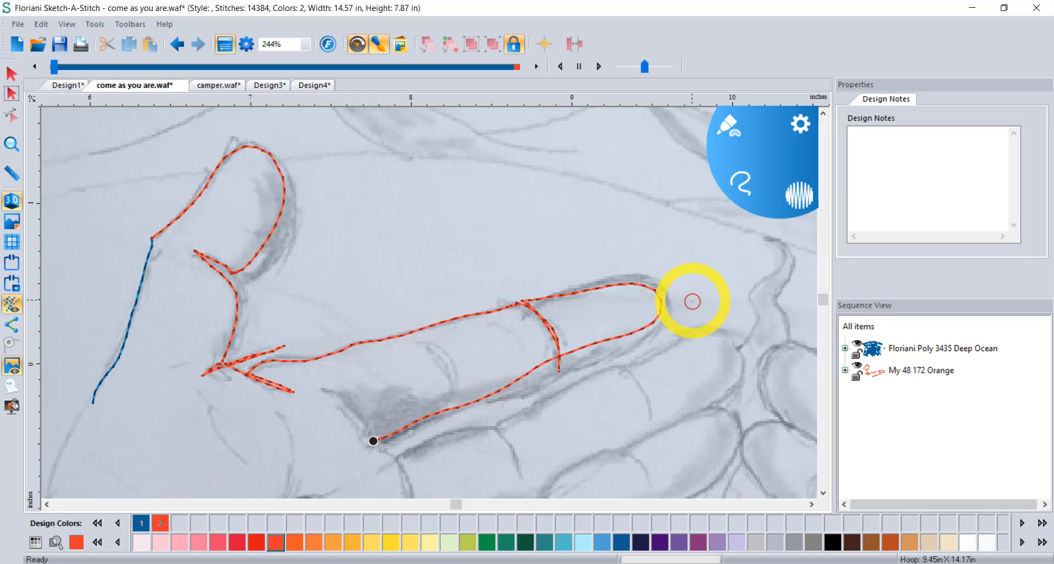
{"action": "scroll", "coordinate": [693, 301], "scroll_direction": "down", "scroll_amount": 1}
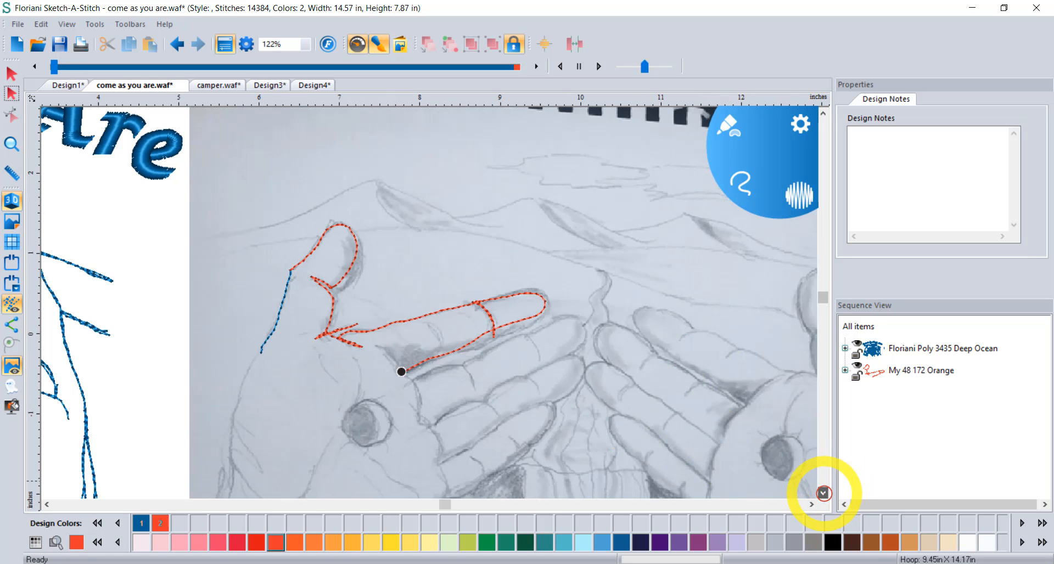
{"action": "left_click", "coordinate": [822, 492]}
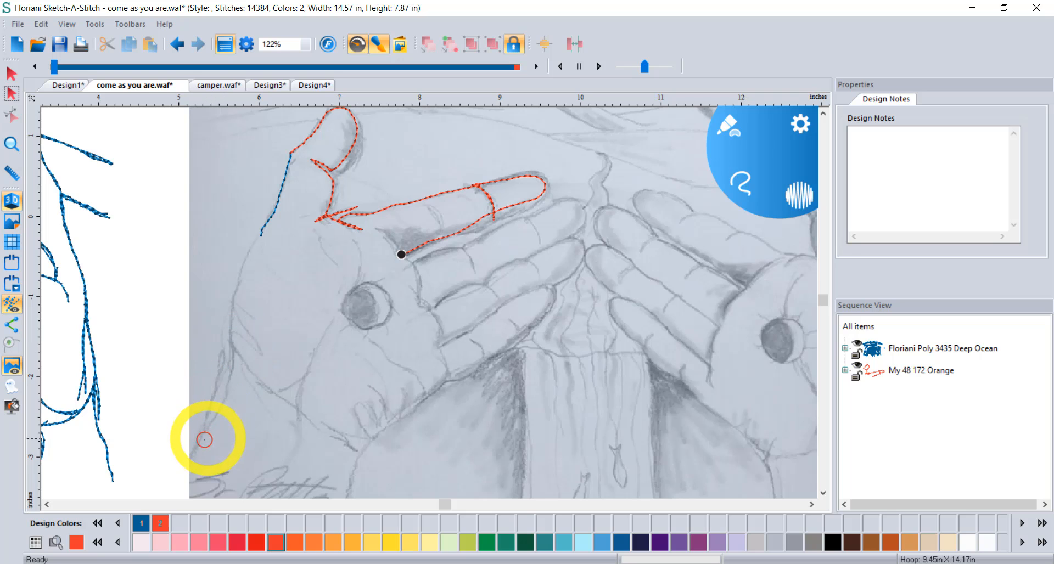
{"action": "mouse_move", "coordinate": [197, 449]}
{"action": "left_mouse_down"}
{"action": "mouse_move", "coordinate": [235, 373]}
{"action": "mouse_move", "coordinate": [244, 257]}
{"action": "mouse_move", "coordinate": [275, 215]}
{"action": "mouse_move", "coordinate": [294, 149]}
{"action": "mouse_move", "coordinate": [333, 113]}
{"action": "left_mouse_up"}
{"action": "mouse_move", "coordinate": [358, 120]}
{"action": "left_mouse_down"}
{"action": "mouse_move", "coordinate": [332, 170]}
{"action": "mouse_move", "coordinate": [328, 217]}
{"action": "mouse_move", "coordinate": [490, 177]}
{"action": "mouse_move", "coordinate": [569, 215]}
{"action": "mouse_move", "coordinate": [509, 337]}
{"action": "mouse_move", "coordinate": [372, 417]}
{"action": "mouse_move", "coordinate": [345, 491]}
{"action": "left_mouse_up"}
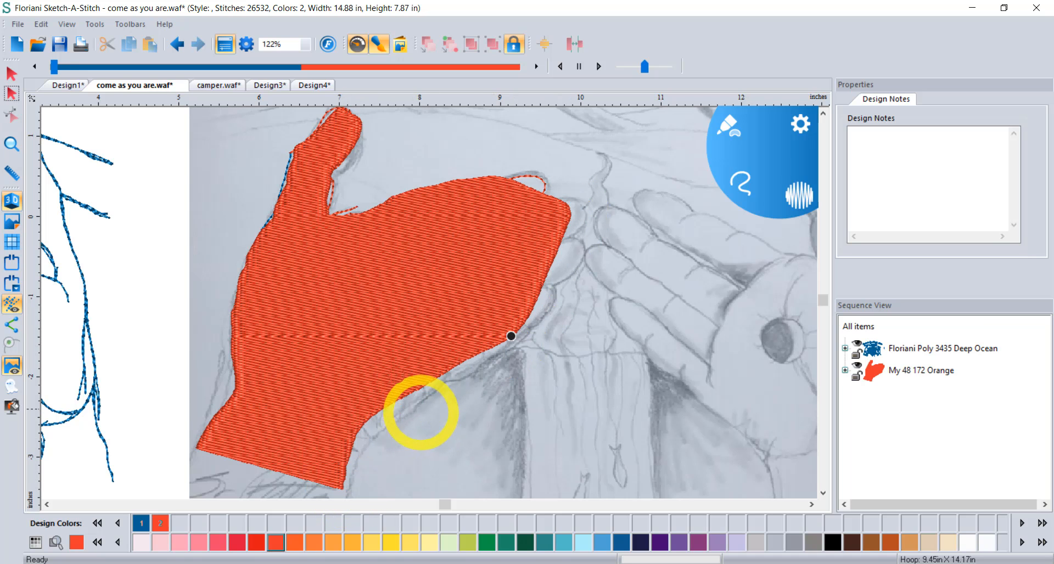
{"action": "left_click", "coordinate": [8, 77]}
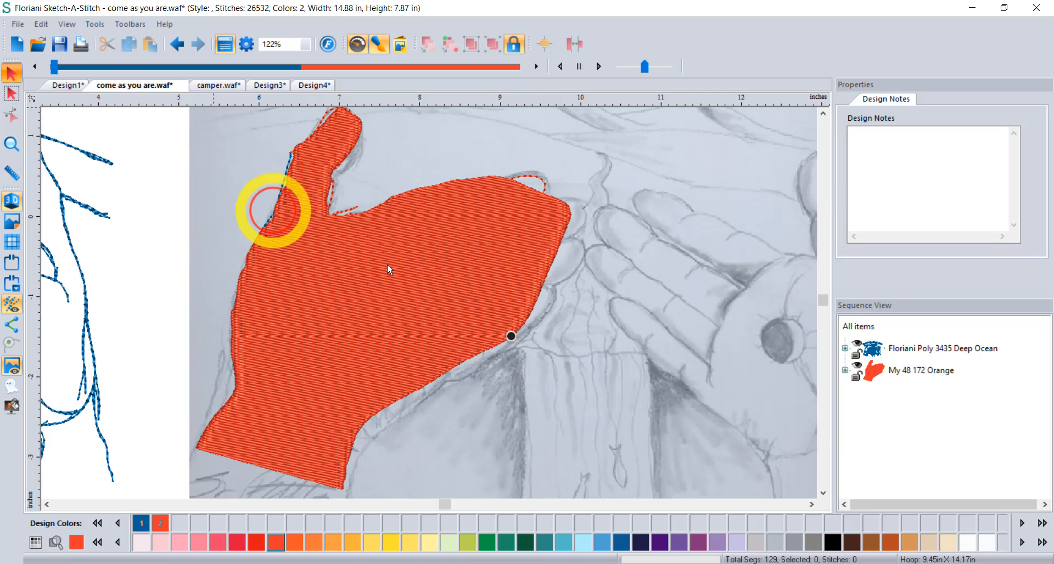
Step: Delete the orange Fill shape covering the traced hand, keeping the traced run lines
{"action": "scroll", "coordinate": [545, 302], "scroll_direction": "down", "scroll_amount": 1}
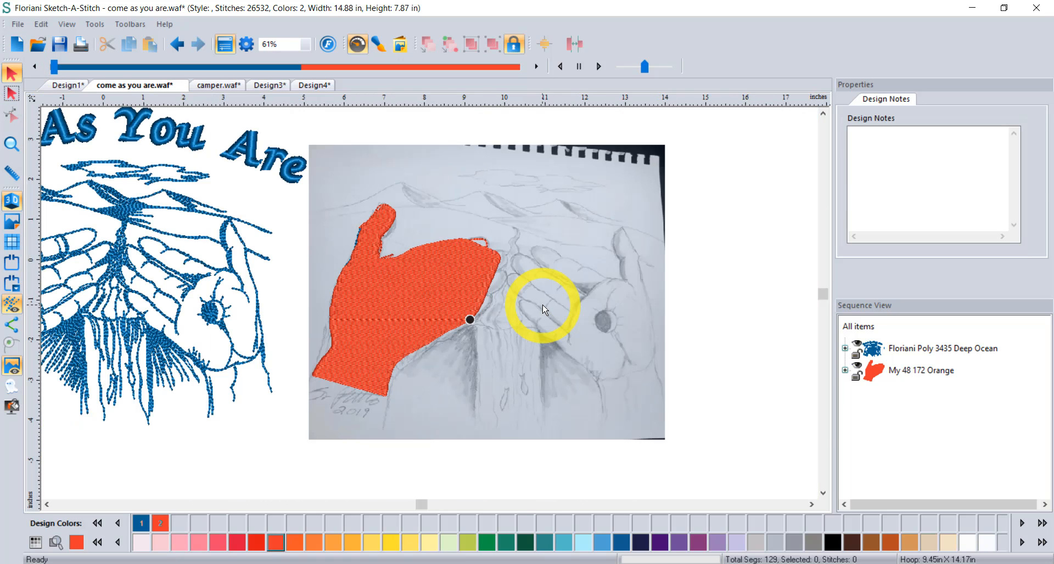
{"action": "left_click", "coordinate": [439, 255]}
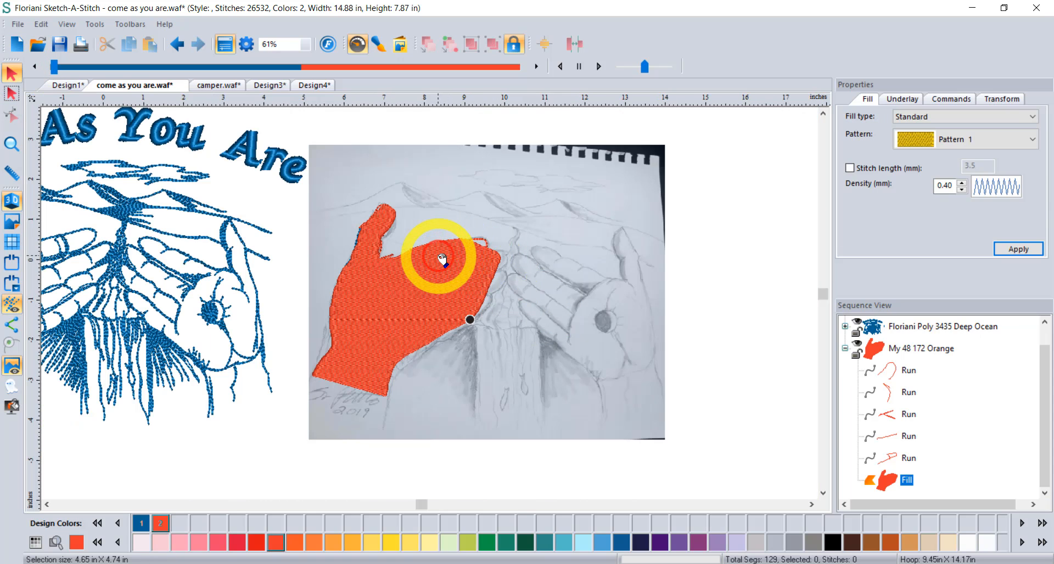
{"action": "key", "text": "Delete"}
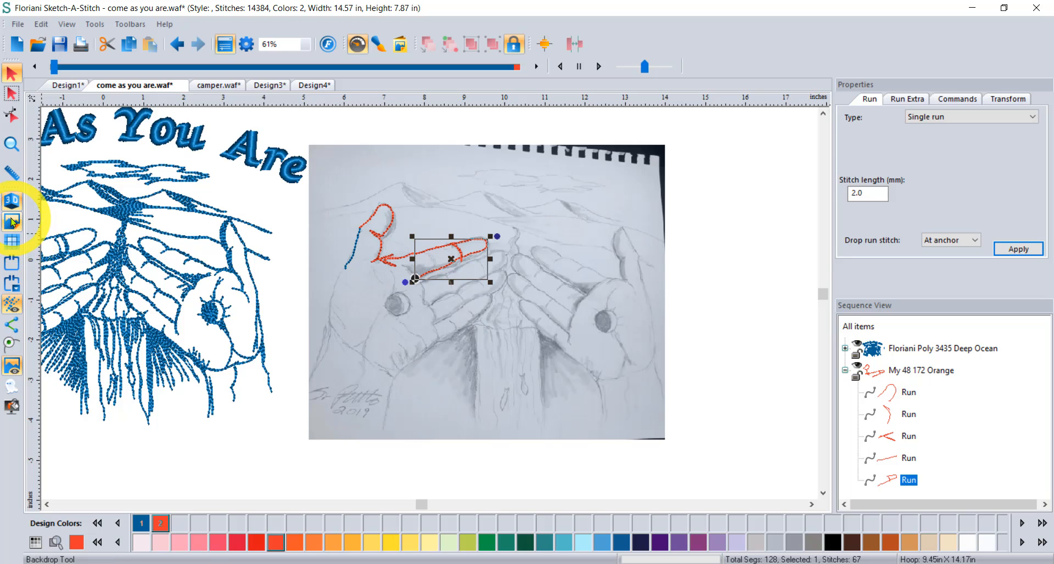
Step: Define the backdrop's scale with a horizontal reference line across the sky of the drawing, setting its requested length to 4 in
{"action": "left_click", "coordinate": [27, 222]}
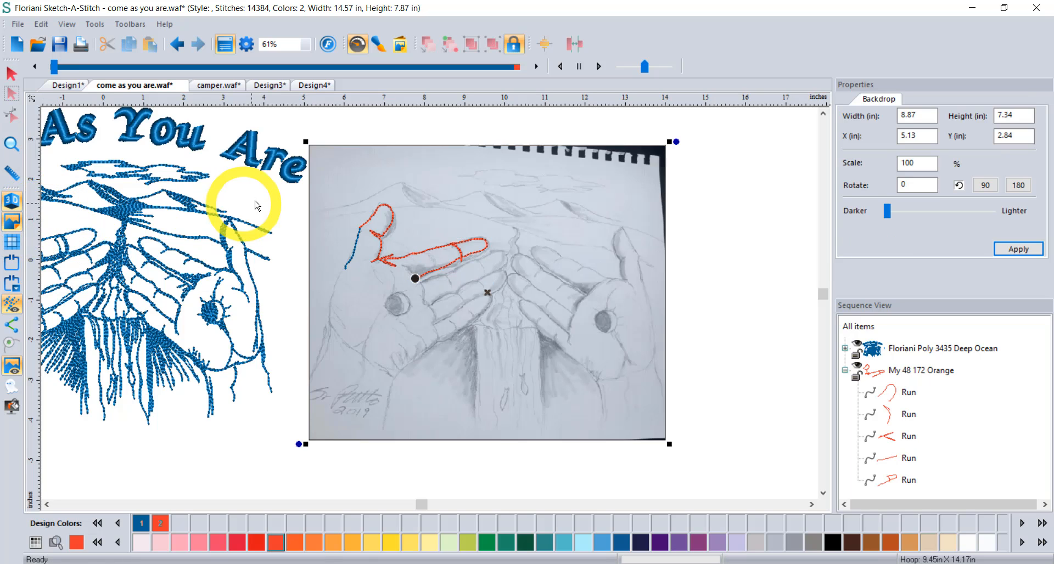
{"action": "right_click", "coordinate": [305, 141]}
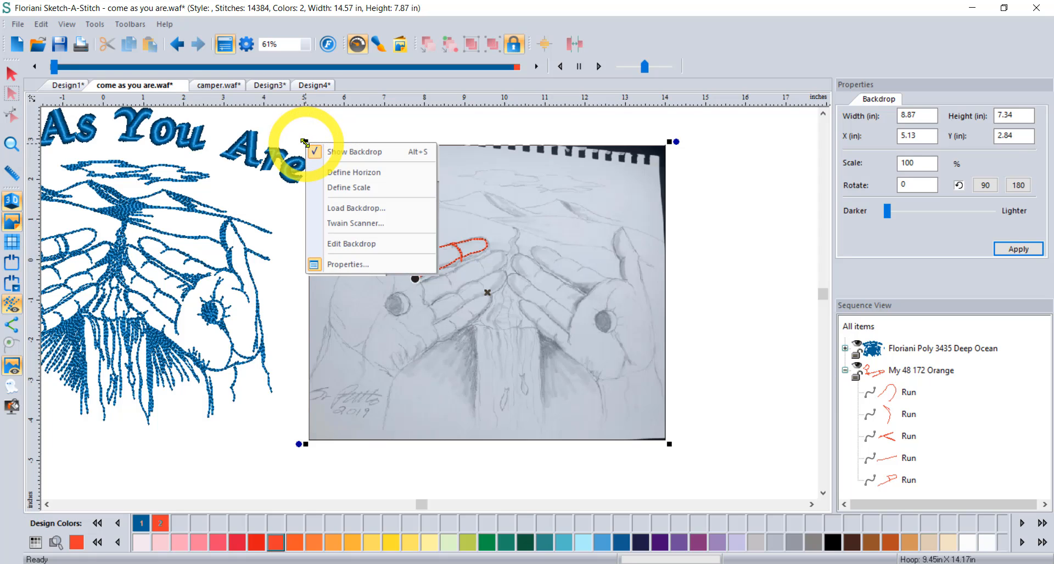
{"action": "left_click", "coordinate": [378, 189]}
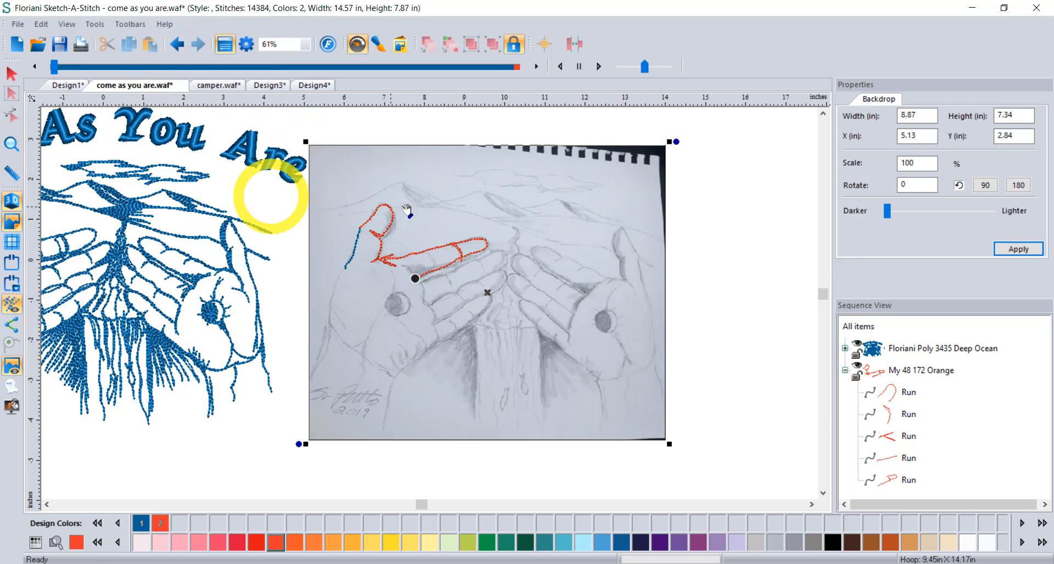
{"action": "right_click", "coordinate": [317, 161]}
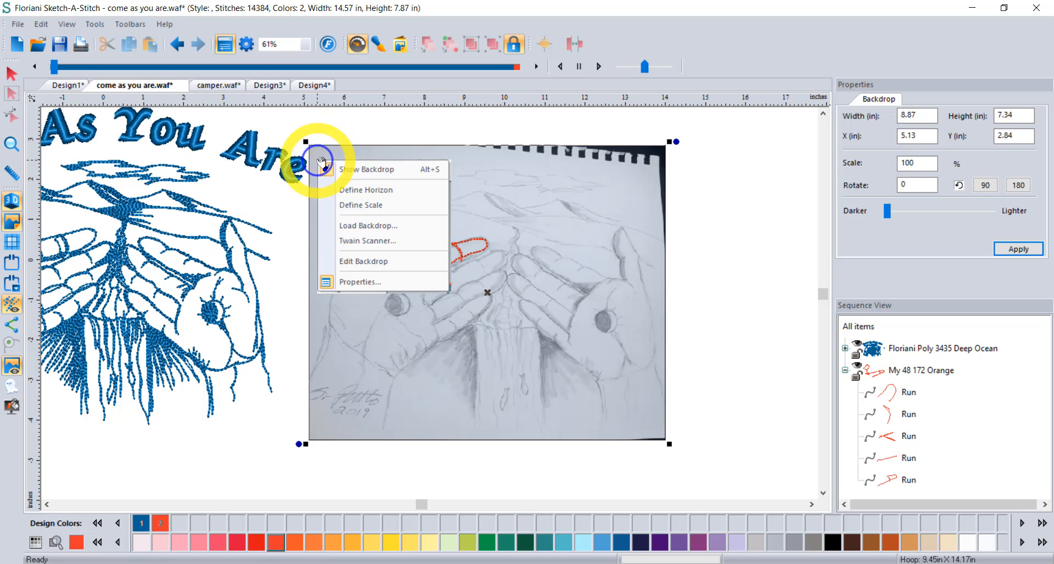
{"action": "left_click", "coordinate": [354, 200]}
{"action": "left_click", "coordinate": [401, 179]}
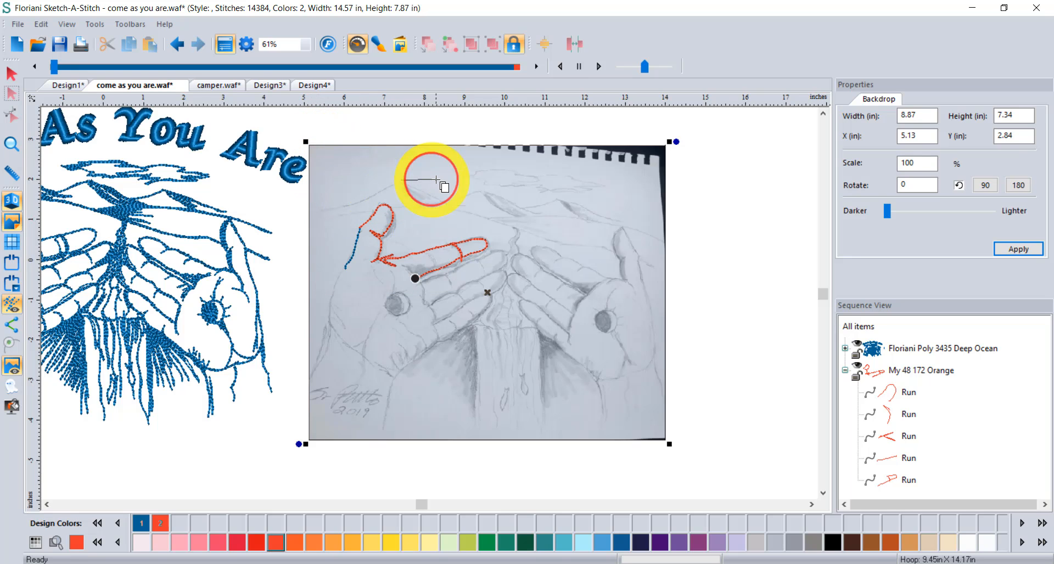
{"action": "left_click", "coordinate": [541, 180]}
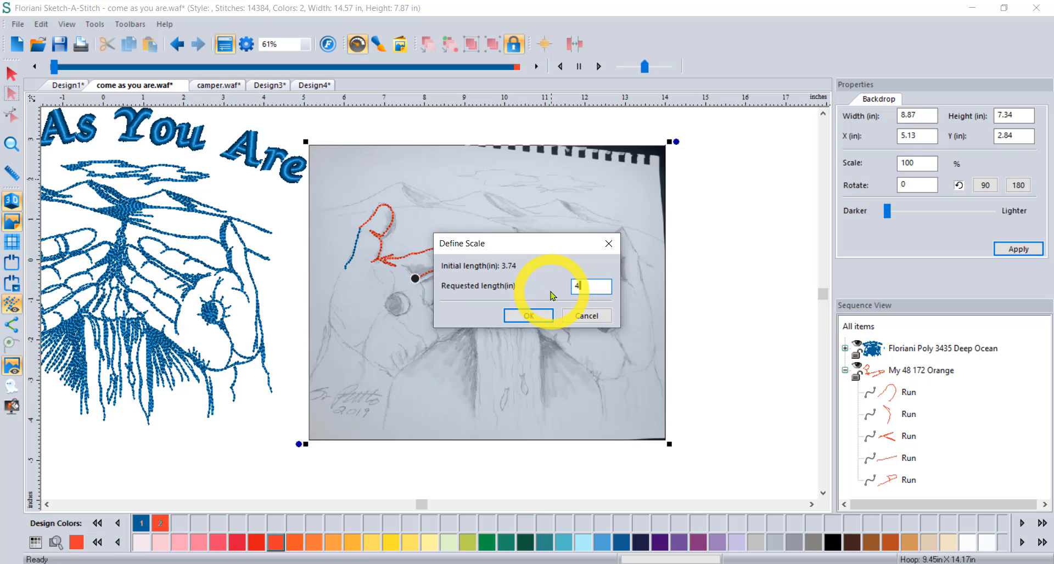
{"action": "left_click", "coordinate": [541, 316]}
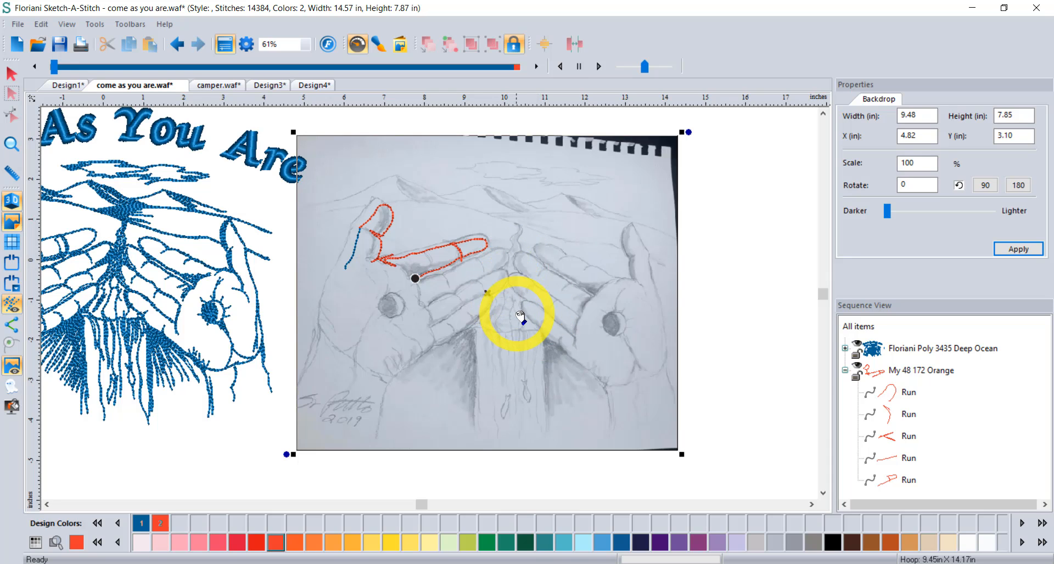
Step: Define the backdrop's horizon with a slanted line from below the signature to the drawing's lower right edge, and return to selecting
{"action": "right_click", "coordinate": [382, 165]}
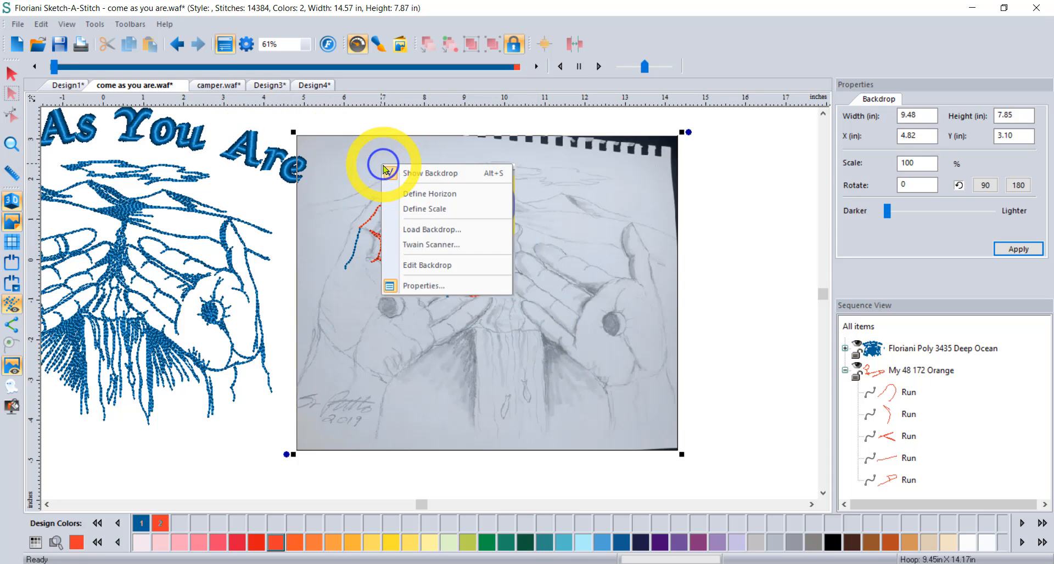
{"action": "left_click", "coordinate": [439, 196]}
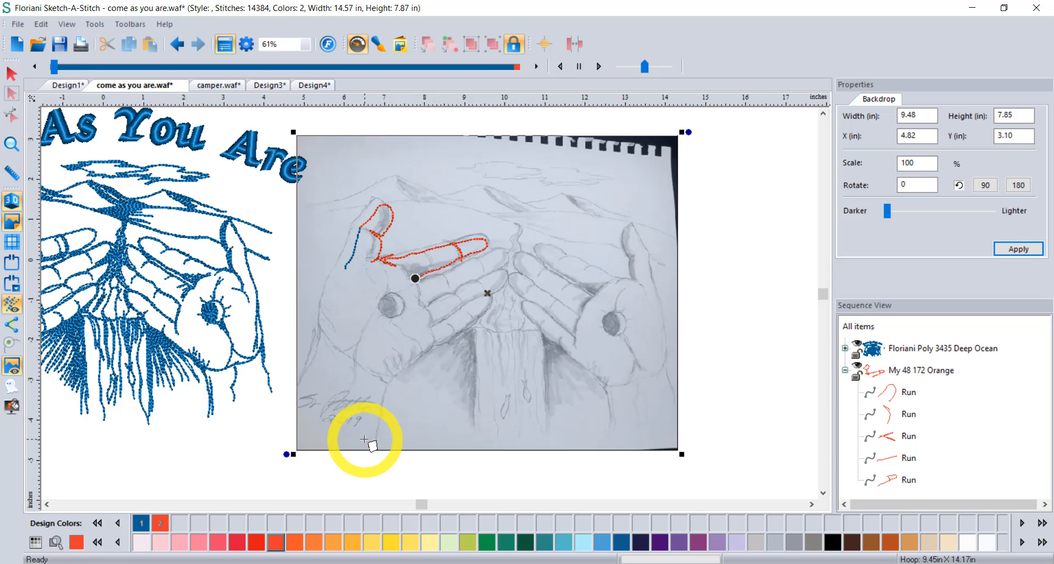
{"action": "left_click", "coordinate": [309, 434]}
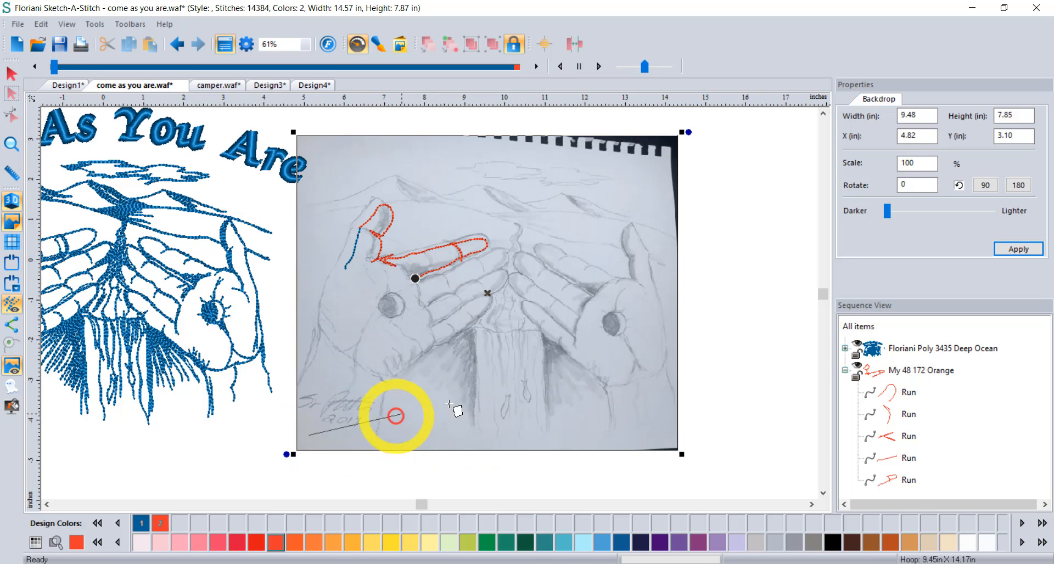
{"action": "left_click", "coordinate": [671, 389]}
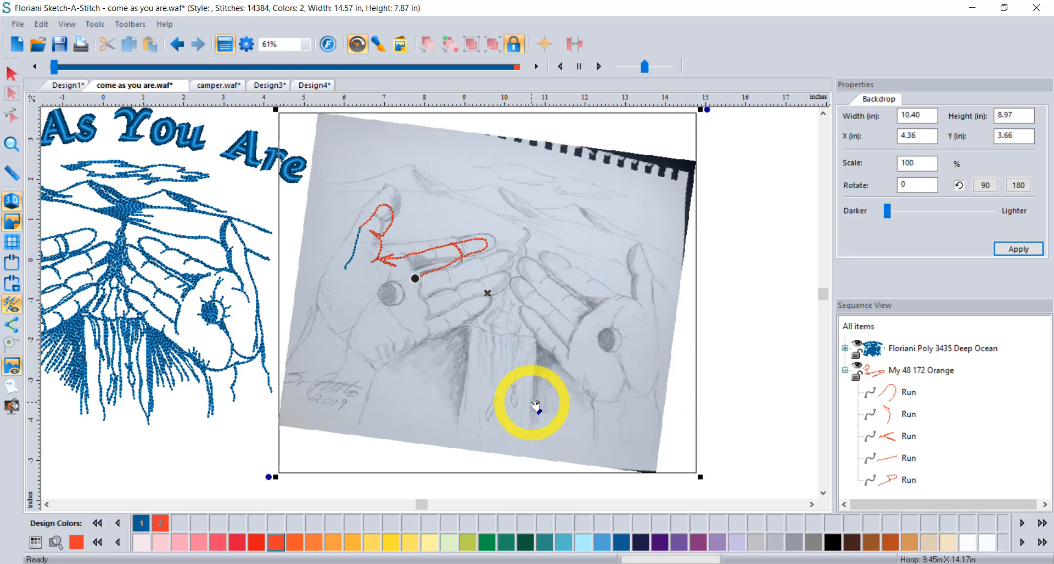
{"action": "left_click", "coordinate": [11, 74]}
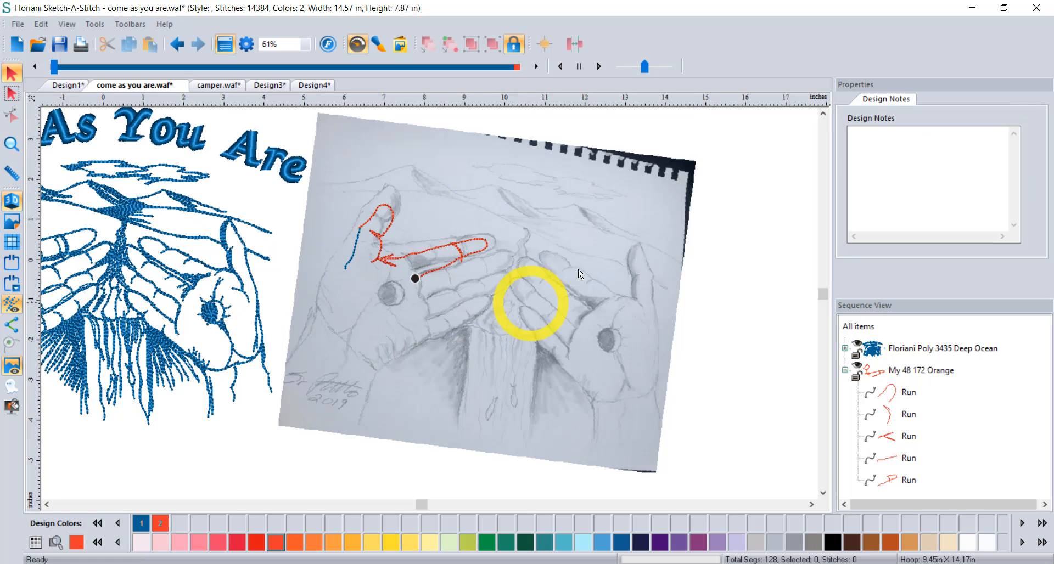
Step: Hide and show the backdrop repeatedly to view the traced stitches with and without the rotated drawing, leaving the backdrop shown
{"action": "scroll", "coordinate": [497, 272], "scroll_direction": "up", "scroll_amount": 3}
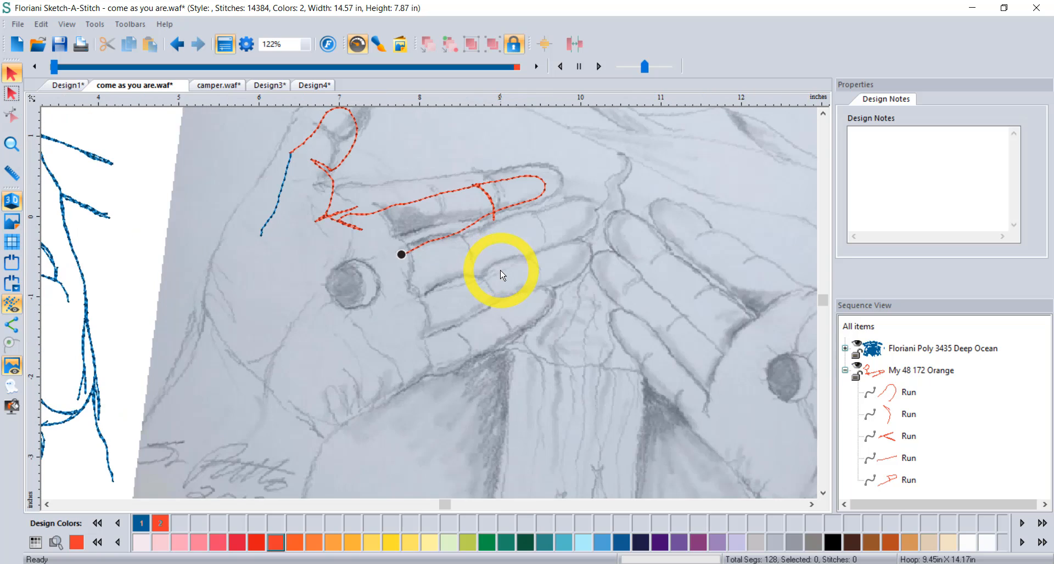
{"action": "scroll", "coordinate": [499, 282], "scroll_direction": "down", "scroll_amount": 3}
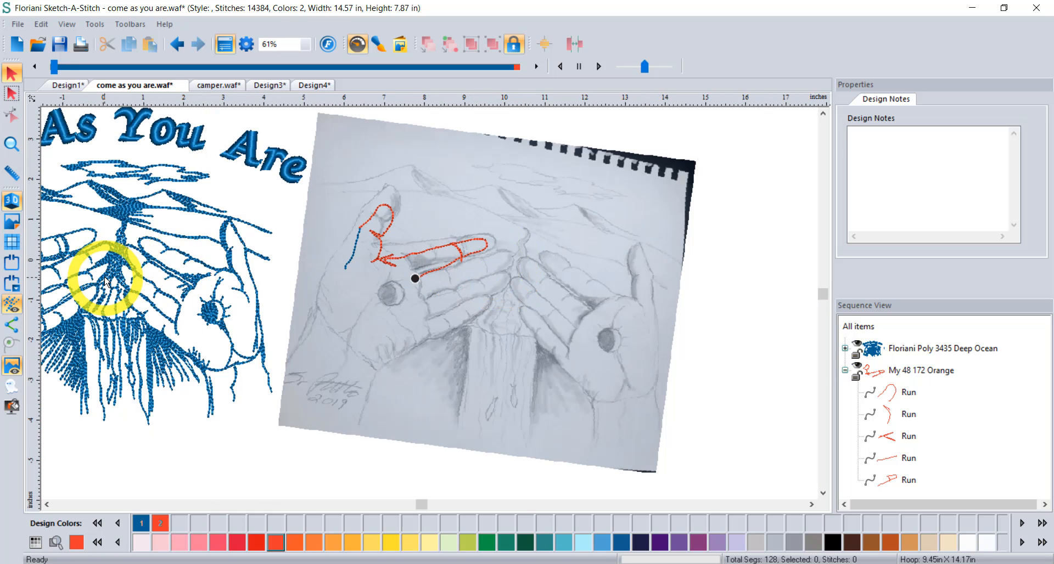
{"action": "left_click", "coordinate": [10, 366]}
{"action": "left_click", "coordinate": [11, 367]}
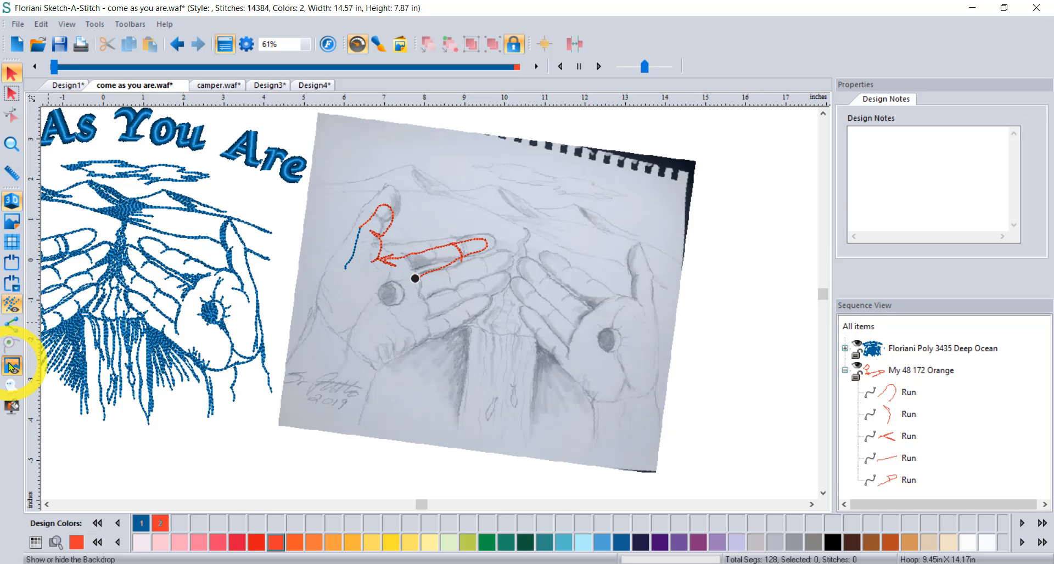
{"action": "left_click", "coordinate": [10, 366]}
{"action": "left_click", "coordinate": [11, 366]}
{"action": "left_click", "coordinate": [10, 367]}
{"action": "left_click", "coordinate": [10, 367]}
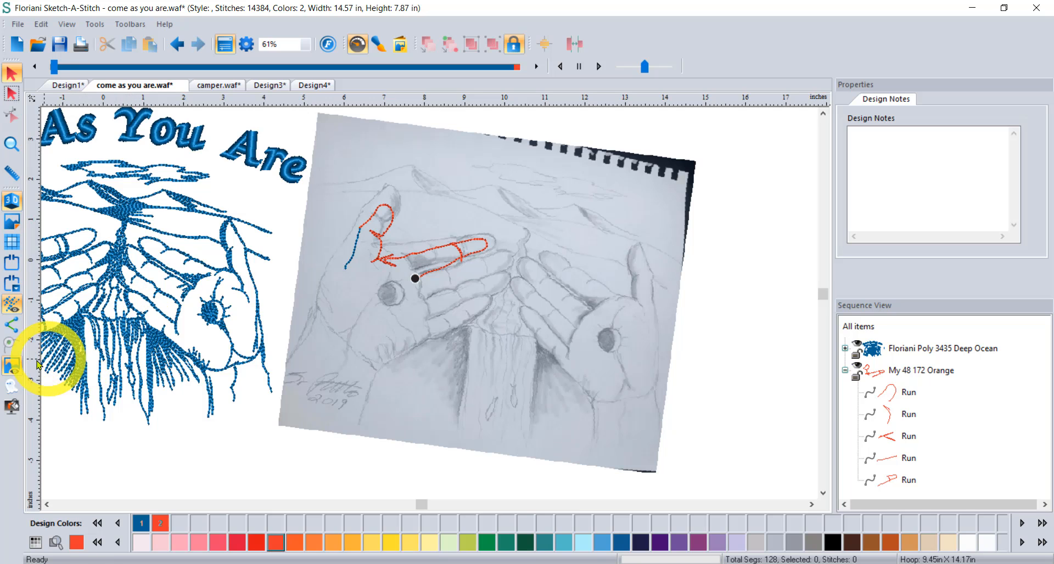
{"action": "left_click", "coordinate": [10, 366]}
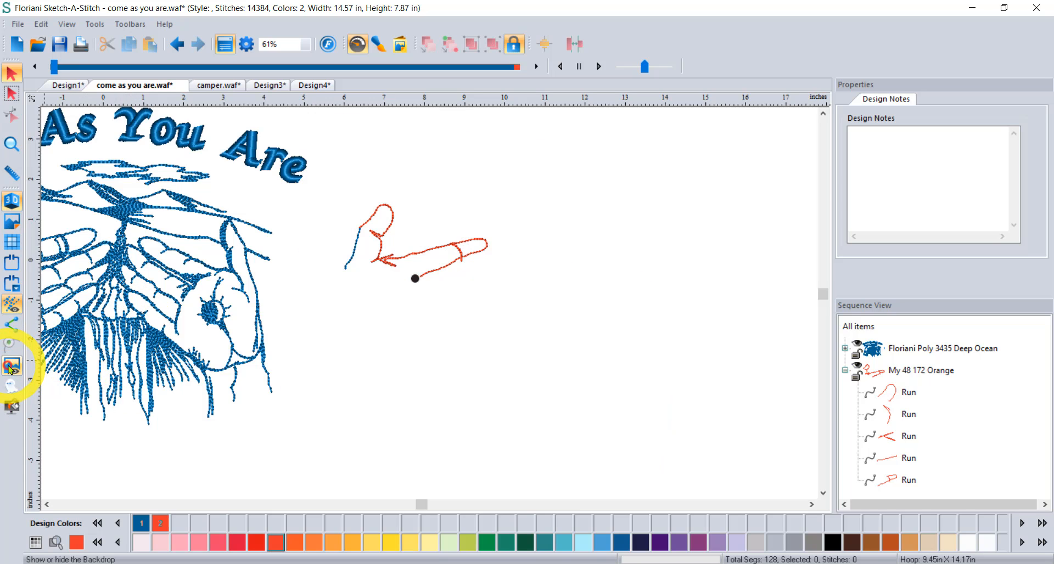
{"action": "left_click", "coordinate": [11, 367]}
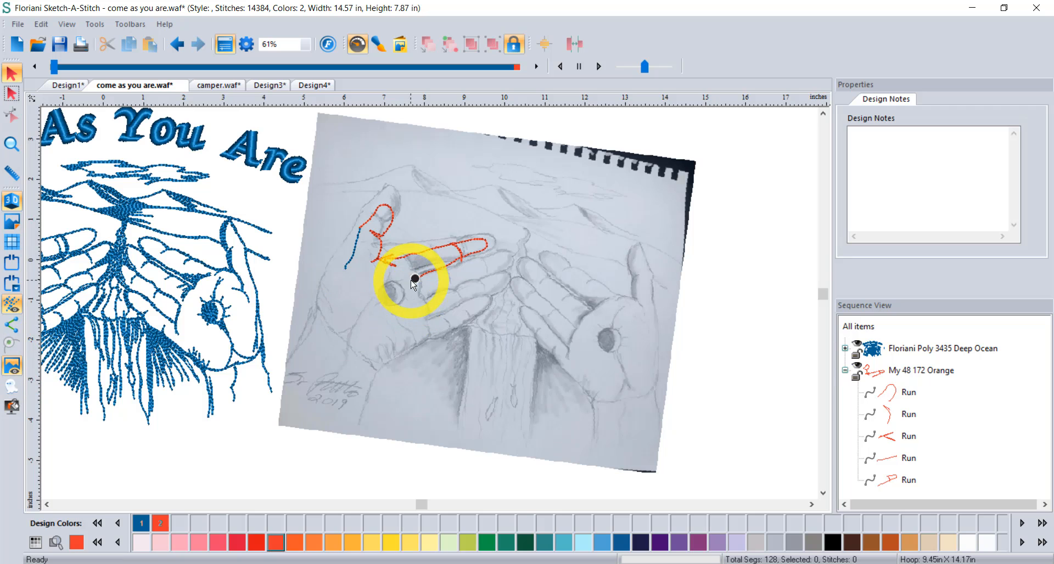
Step: Review the image file types supported by Load Backdrop, and close the dialog without loading a picture
{"action": "scroll", "coordinate": [421, 286], "scroll_direction": "down", "scroll_amount": 3}
{"action": "scroll", "coordinate": [420, 286], "scroll_direction": "down", "scroll_amount": 1}
{"action": "scroll", "coordinate": [420, 287], "scroll_direction": "up", "scroll_amount": 1}
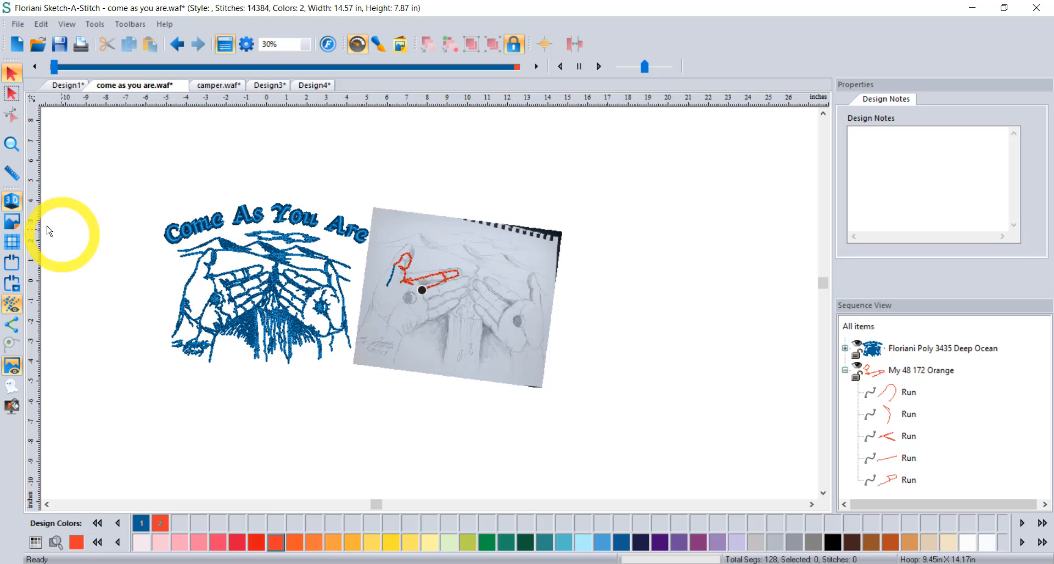
{"action": "left_click", "coordinate": [11, 223]}
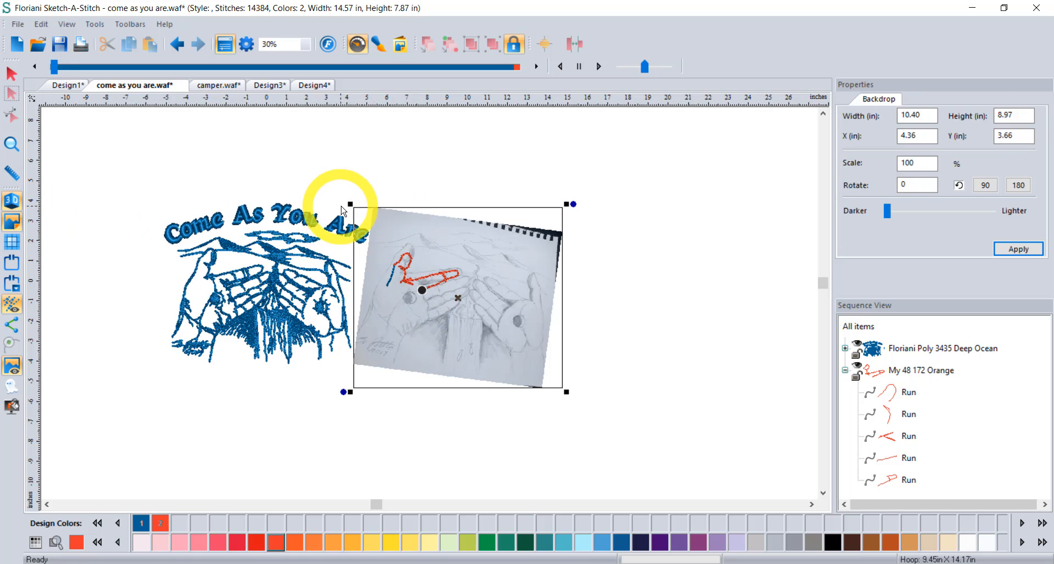
{"action": "right_click", "coordinate": [348, 203]}
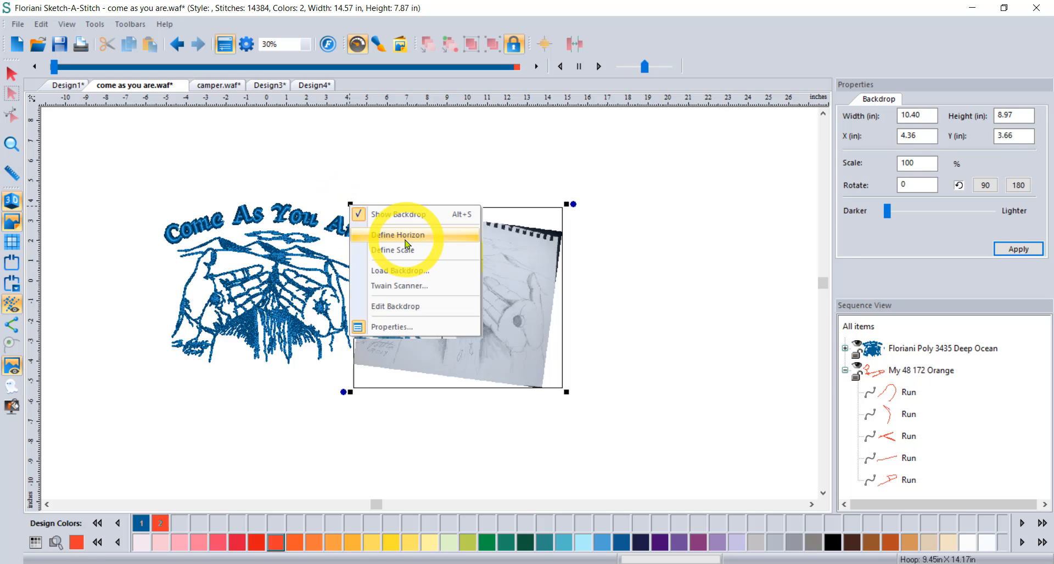
{"action": "left_click", "coordinate": [400, 270]}
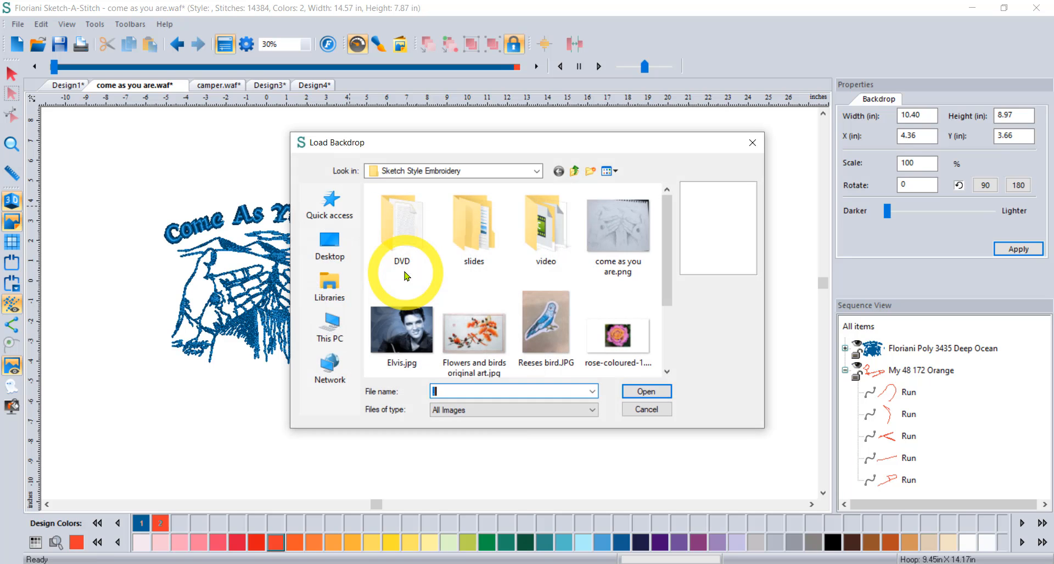
{"action": "left_click", "coordinate": [507, 412]}
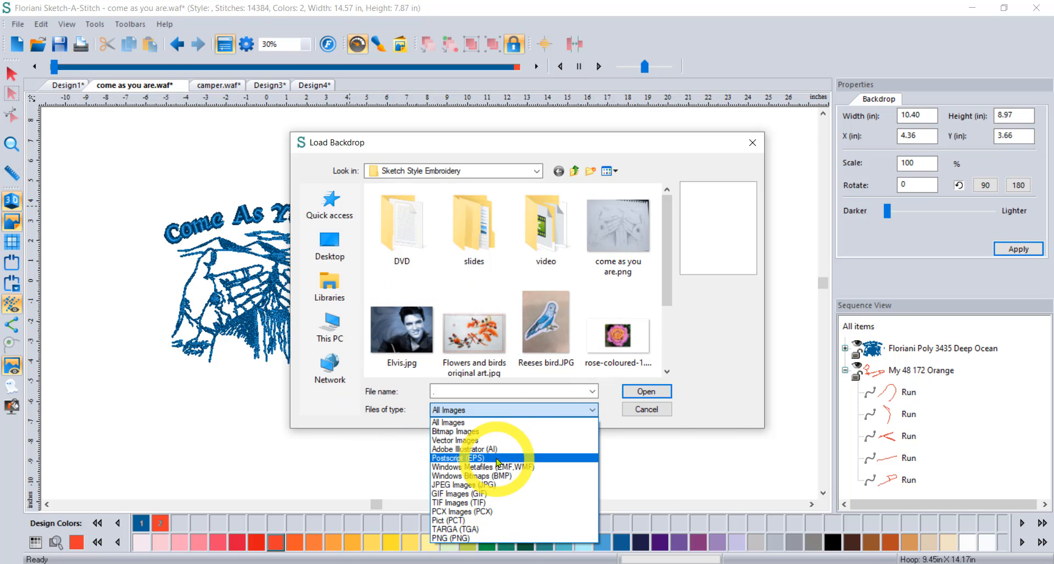
{"action": "left_click", "coordinate": [709, 394]}
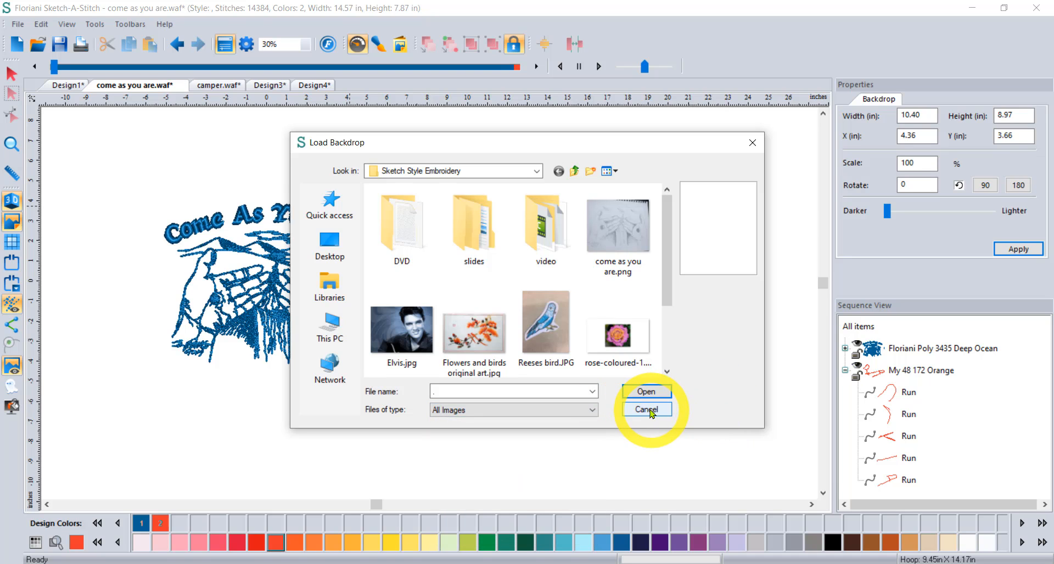
{"action": "left_click", "coordinate": [651, 414]}
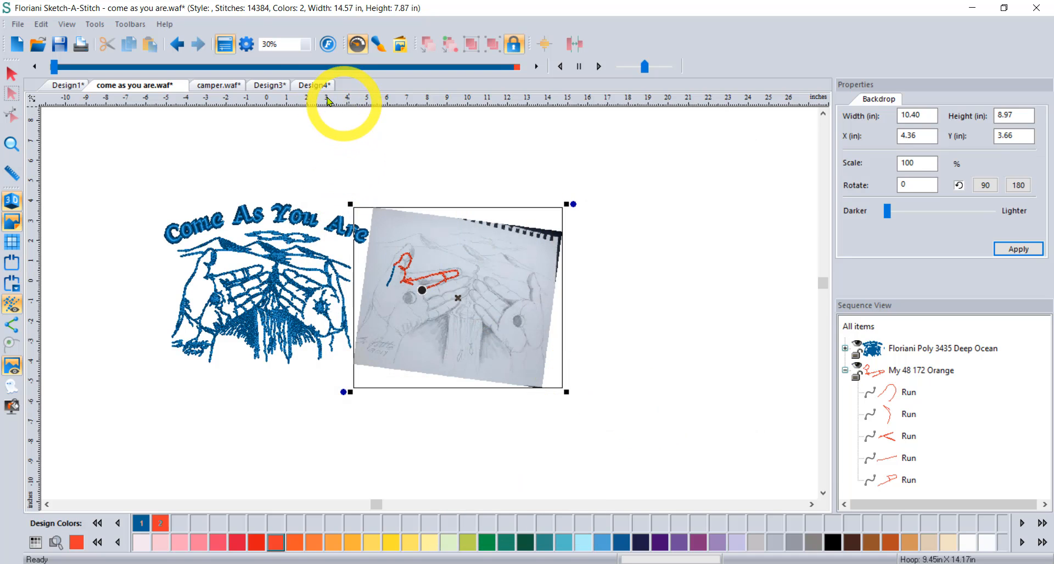
Step: Switch to the Design4 bird design and examine the blue feather fills and yellow beak stitches against the backdrop
{"action": "left_click", "coordinate": [317, 87]}
{"action": "left_click", "coordinate": [460, 248]}
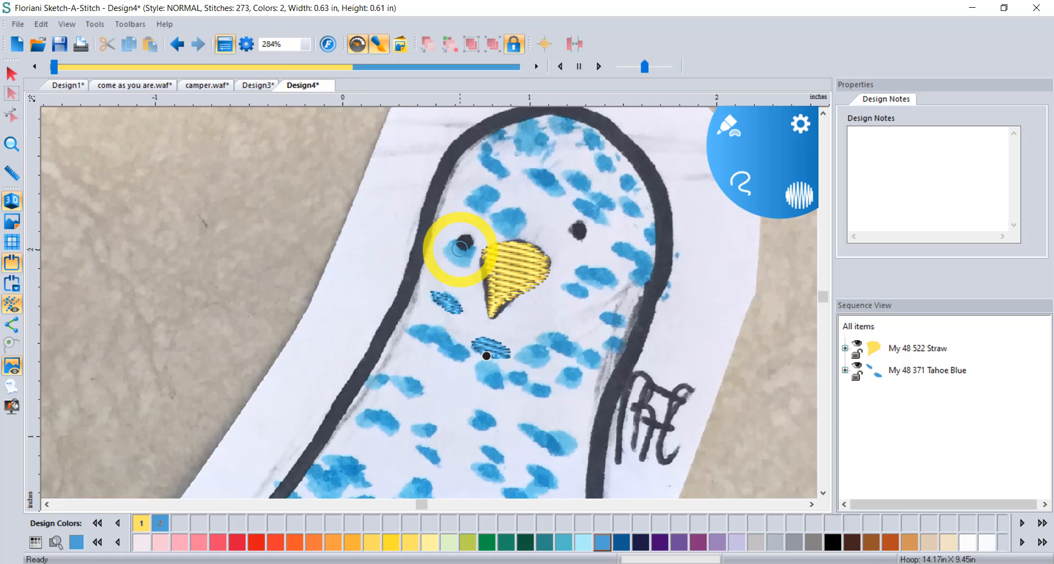
{"action": "scroll", "coordinate": [452, 336], "scroll_direction": "up", "scroll_amount": 2}
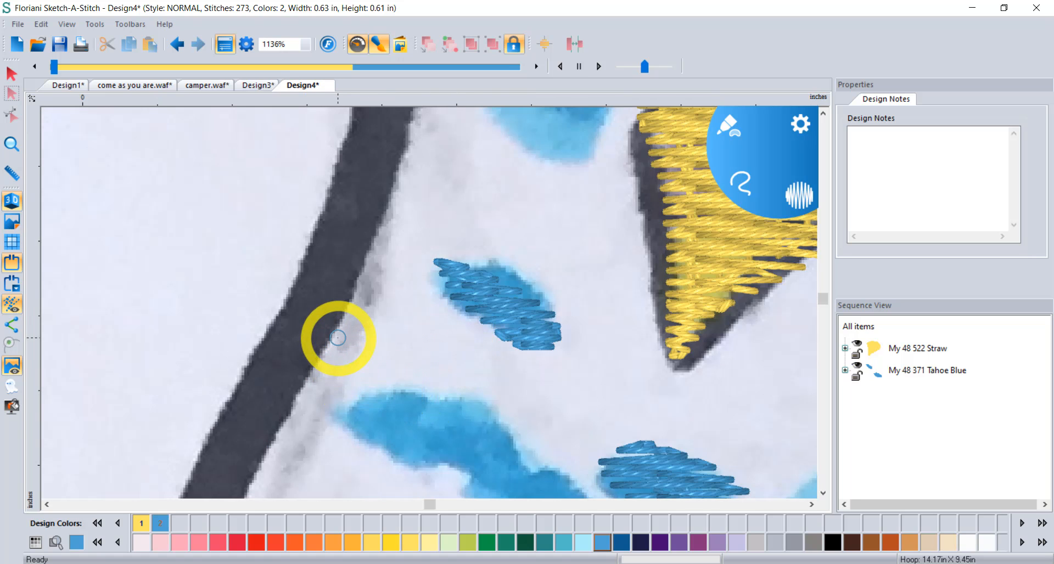
{"action": "scroll", "coordinate": [338, 337], "scroll_direction": "up", "scroll_amount": 1}
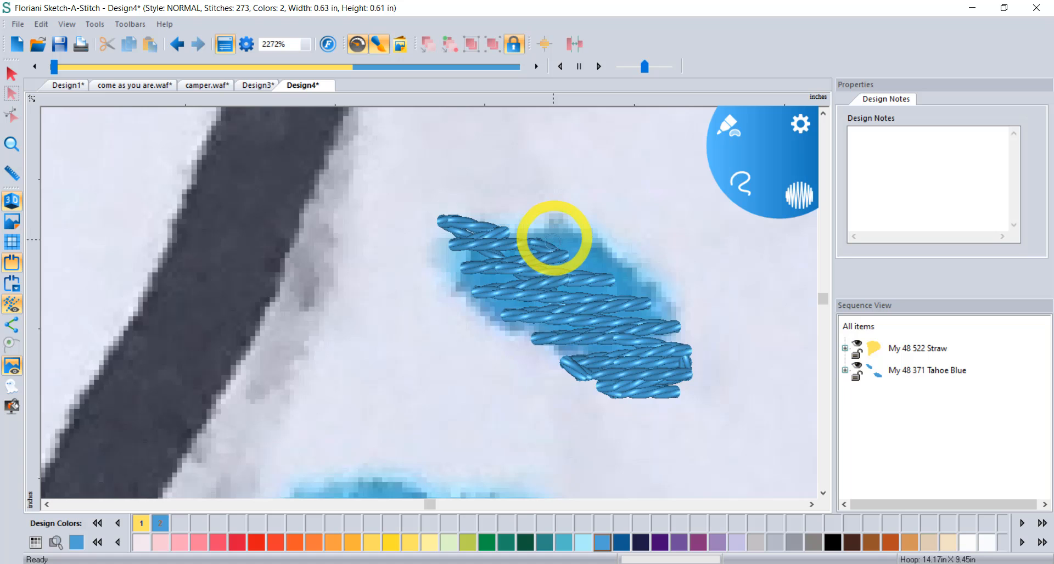
{"action": "scroll", "coordinate": [551, 245], "scroll_direction": "down", "scroll_amount": 1}
{"action": "scroll", "coordinate": [545, 368], "scroll_direction": "down", "scroll_amount": 1}
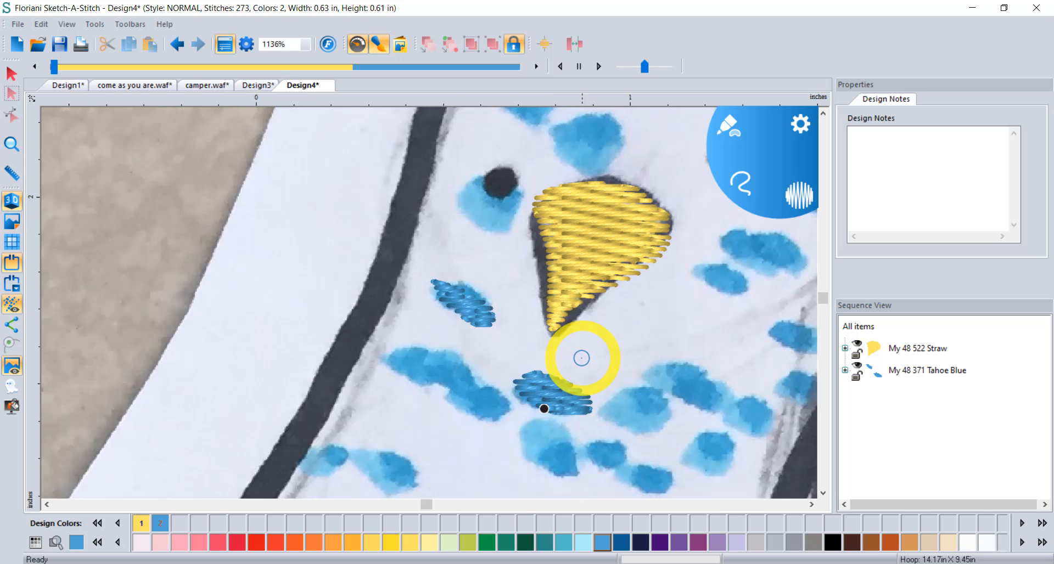
{"action": "scroll", "coordinate": [581, 366], "scroll_direction": "down", "scroll_amount": 4}
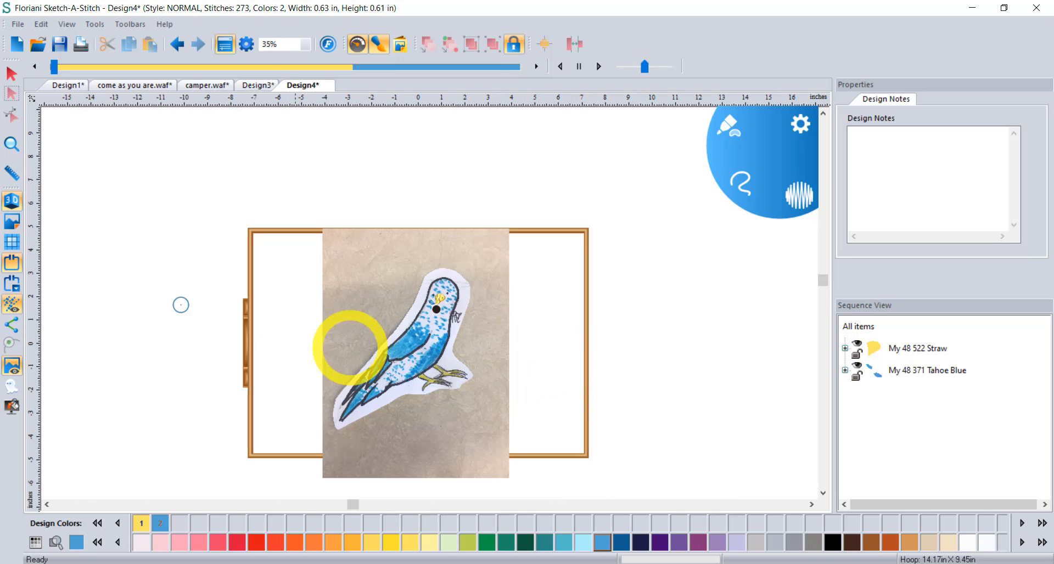